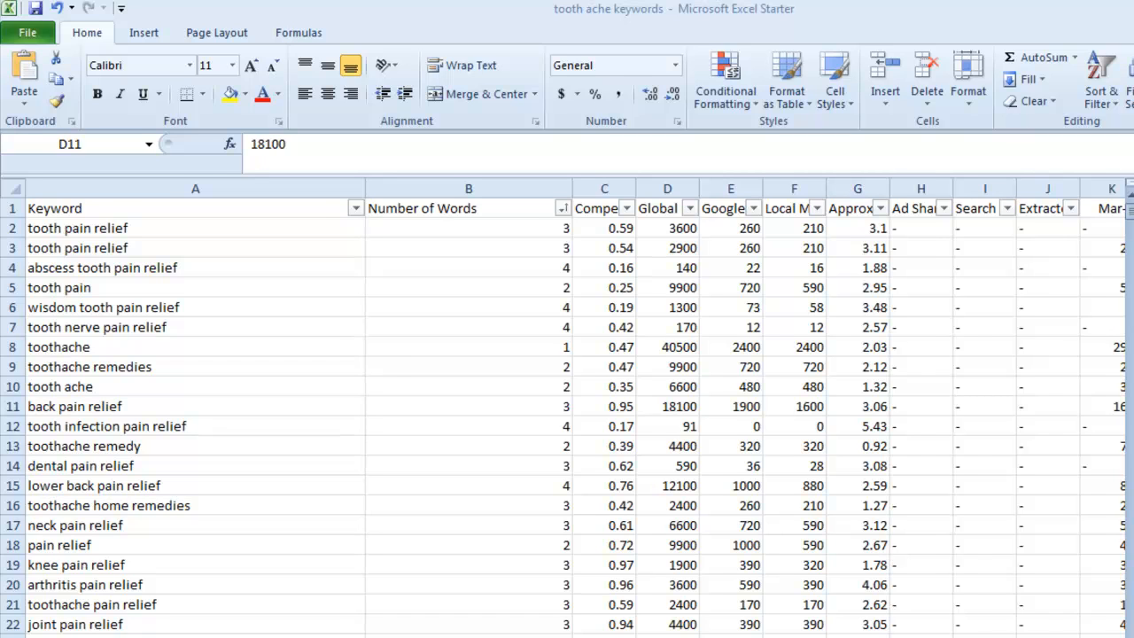
Turn the header row's filters off and reapply them to all columns of the keyword list.
{"action": "left_click", "coordinate": [386, 351]}
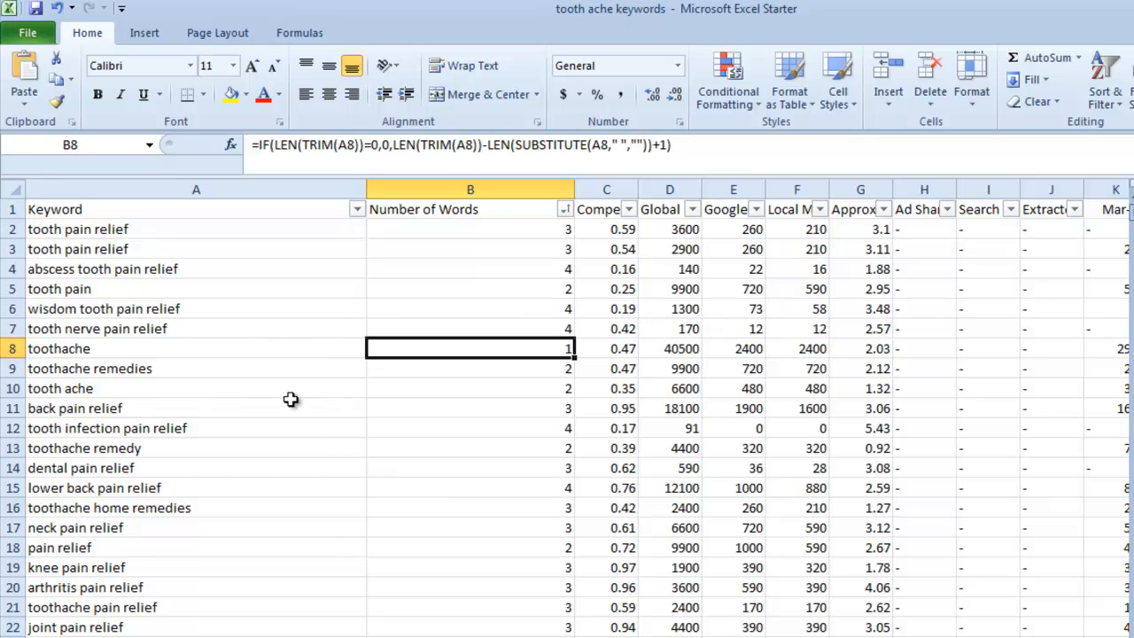
{"action": "left_click", "coordinate": [1104, 79]}
{"action": "left_click", "coordinate": [1125, 186]}
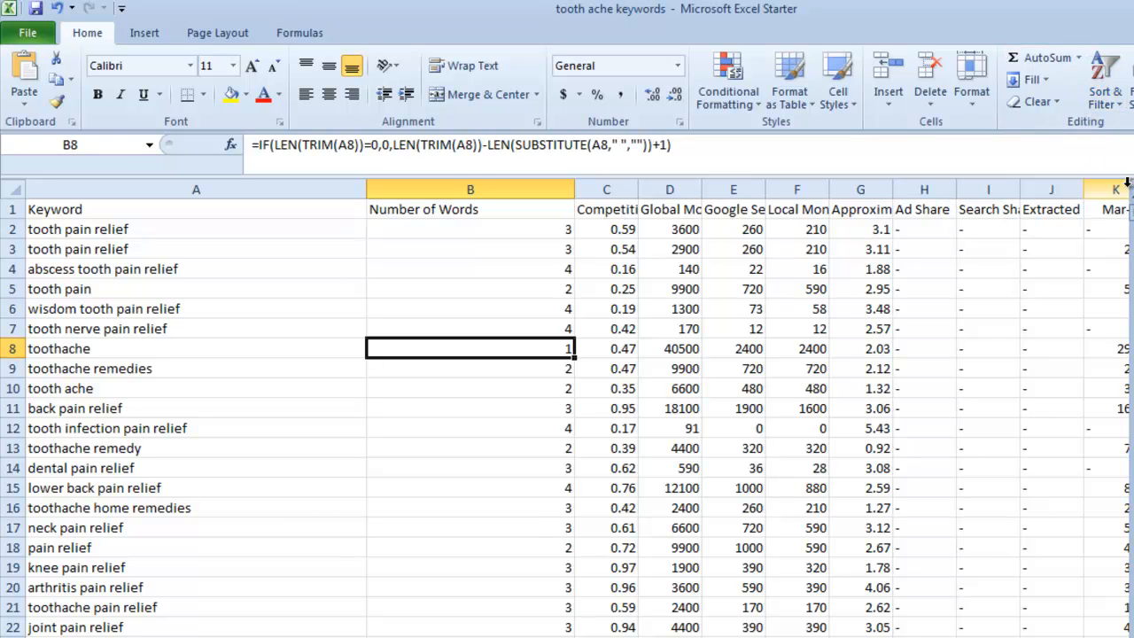
{"action": "left_click", "coordinate": [1104, 80]}
{"action": "left_click", "coordinate": [1107, 190]}
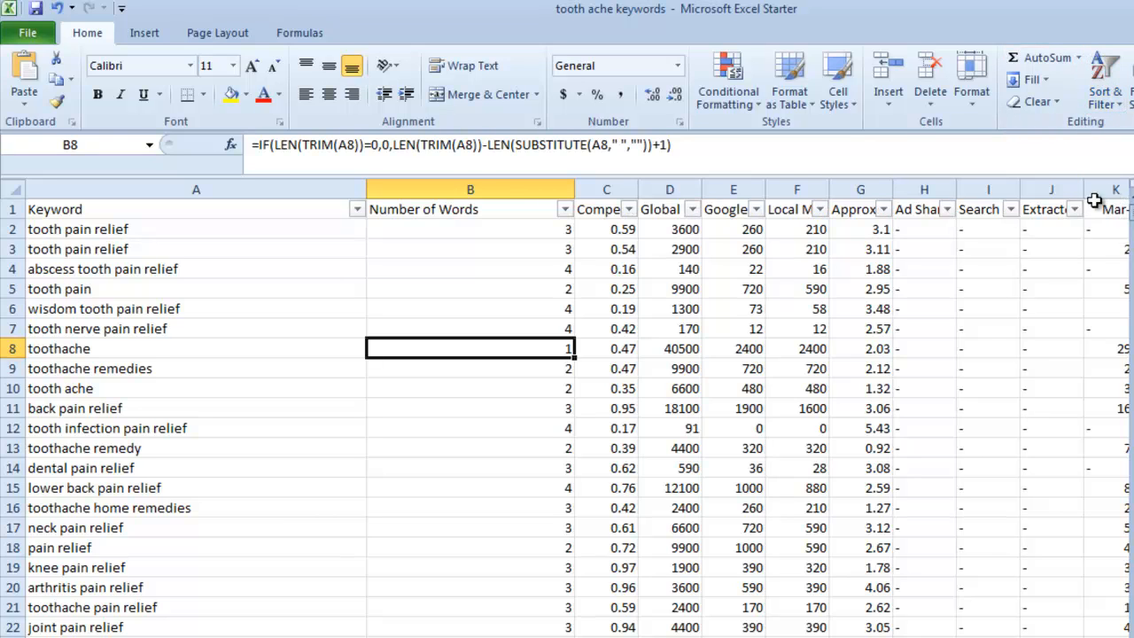
{"action": "left_click", "coordinate": [625, 326]}
{"action": "left_click", "coordinate": [448, 286]}
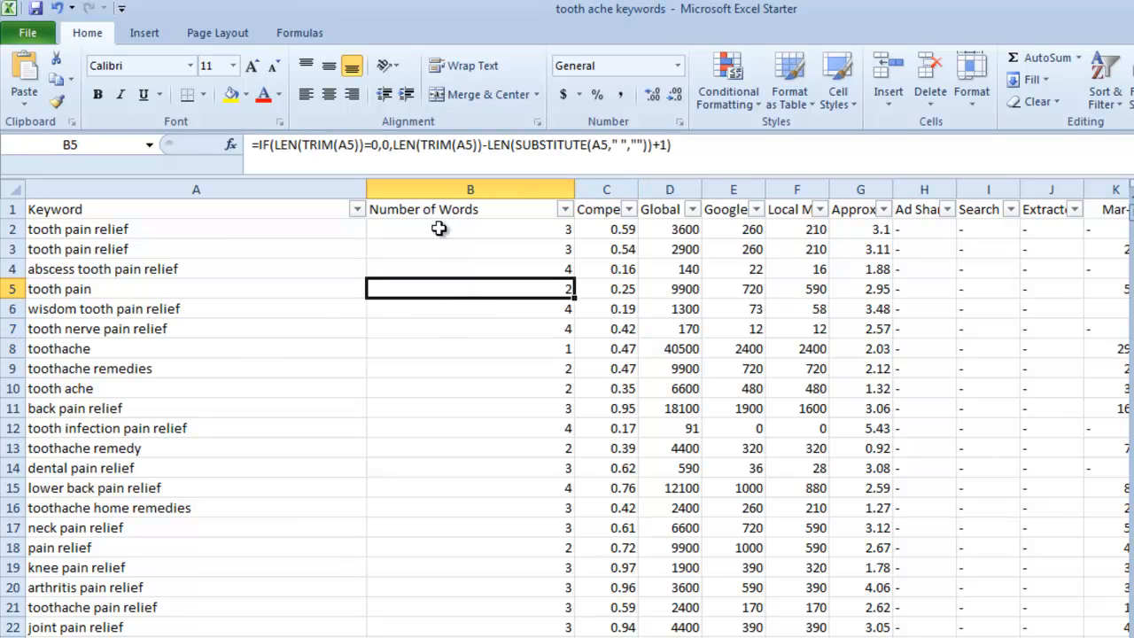
Filter the Number of Words column to hide keywords of 1, 2, 3 and 4 words.
{"action": "left_click", "coordinate": [565, 209]}
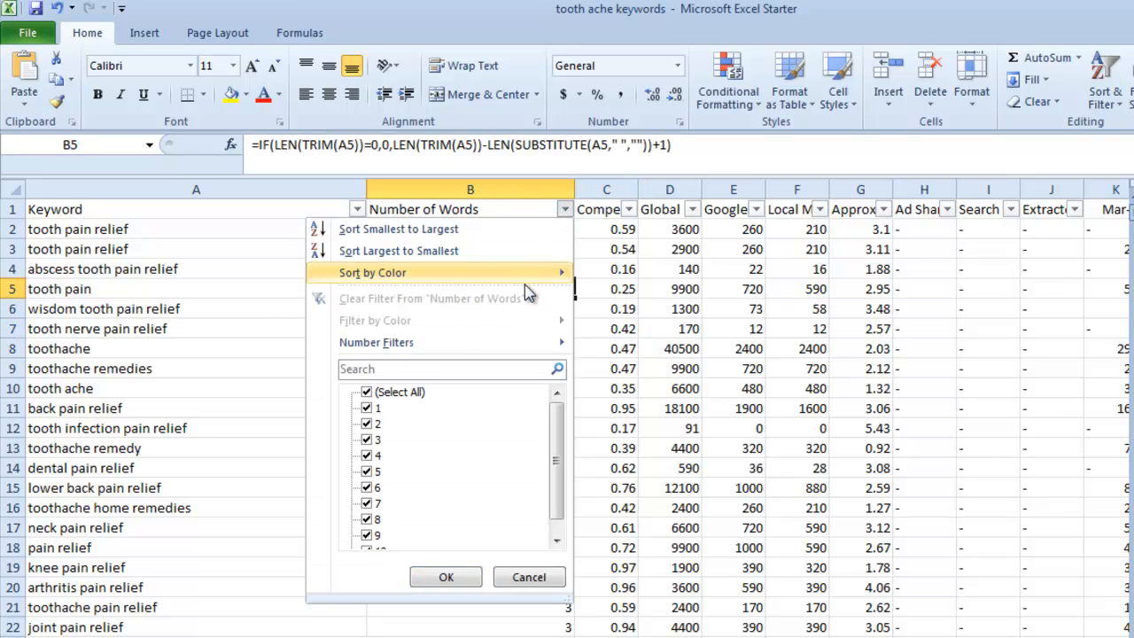
{"action": "left_click", "coordinate": [366, 408]}
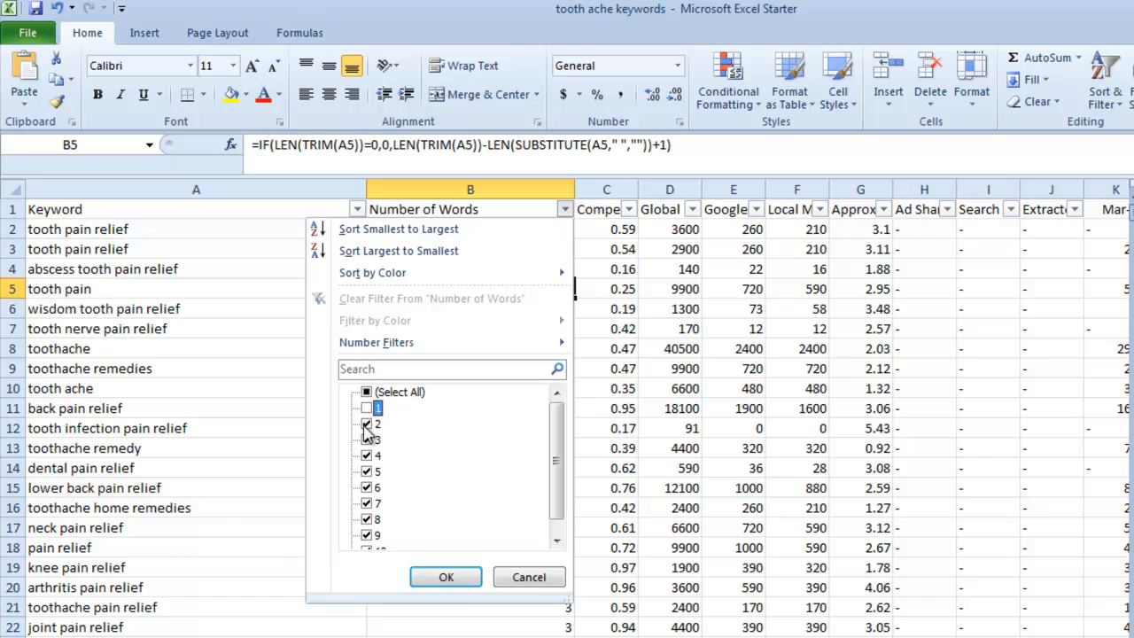
{"action": "left_click", "coordinate": [365, 424]}
{"action": "left_click", "coordinate": [366, 439]}
{"action": "left_click", "coordinate": [366, 456]}
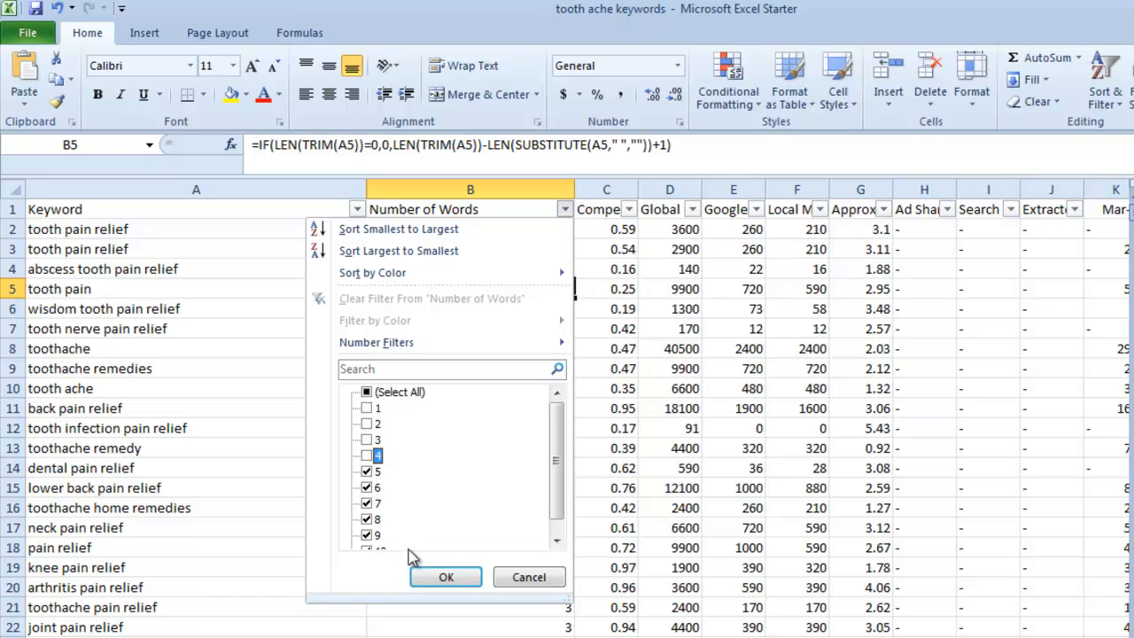
{"action": "left_click", "coordinate": [443, 577]}
{"action": "left_click", "coordinate": [424, 460]}
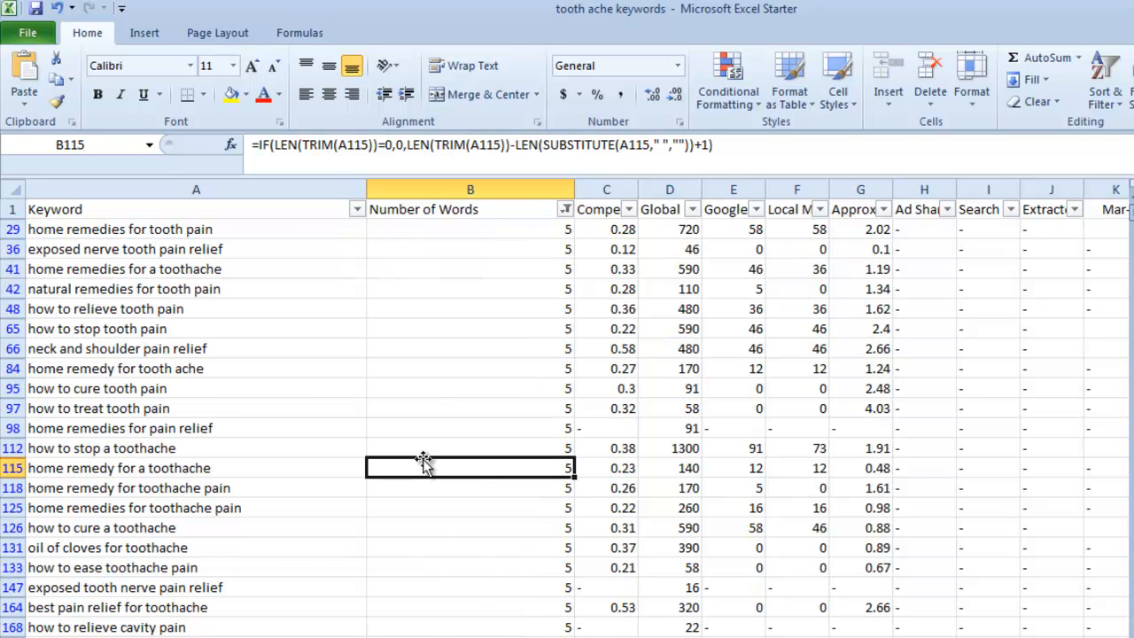
Review the filtered keywords and sort them by Number of Words from largest to smallest.
{"action": "scroll", "coordinate": [349, 461], "scroll_direction": "down", "scroll_amount": 8}
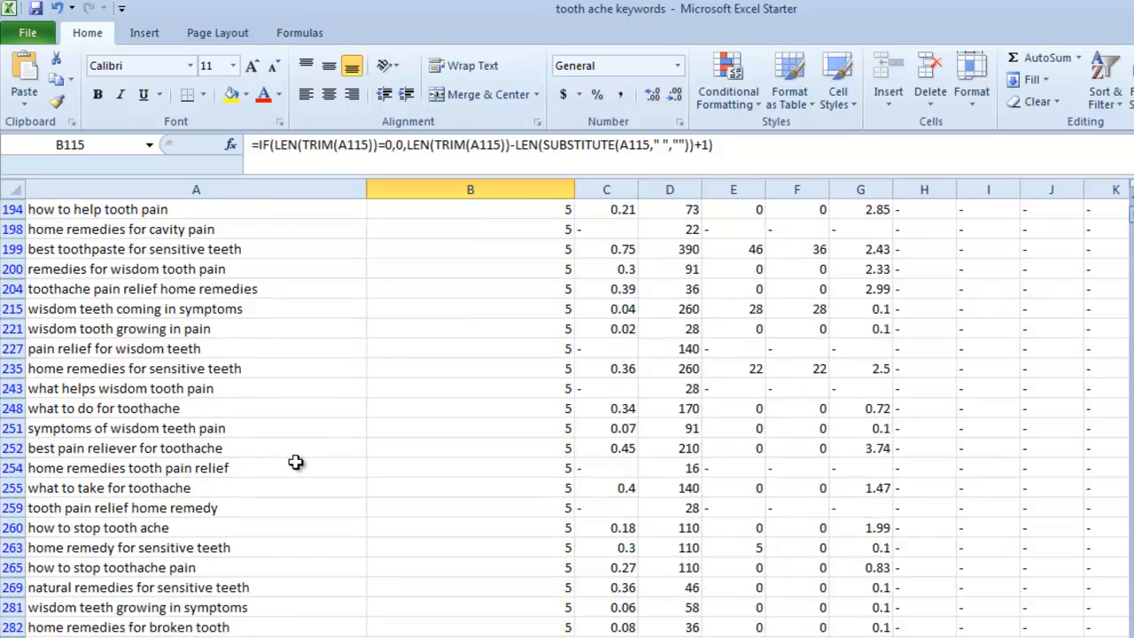
{"action": "scroll", "coordinate": [296, 462], "scroll_direction": "down", "scroll_amount": 20}
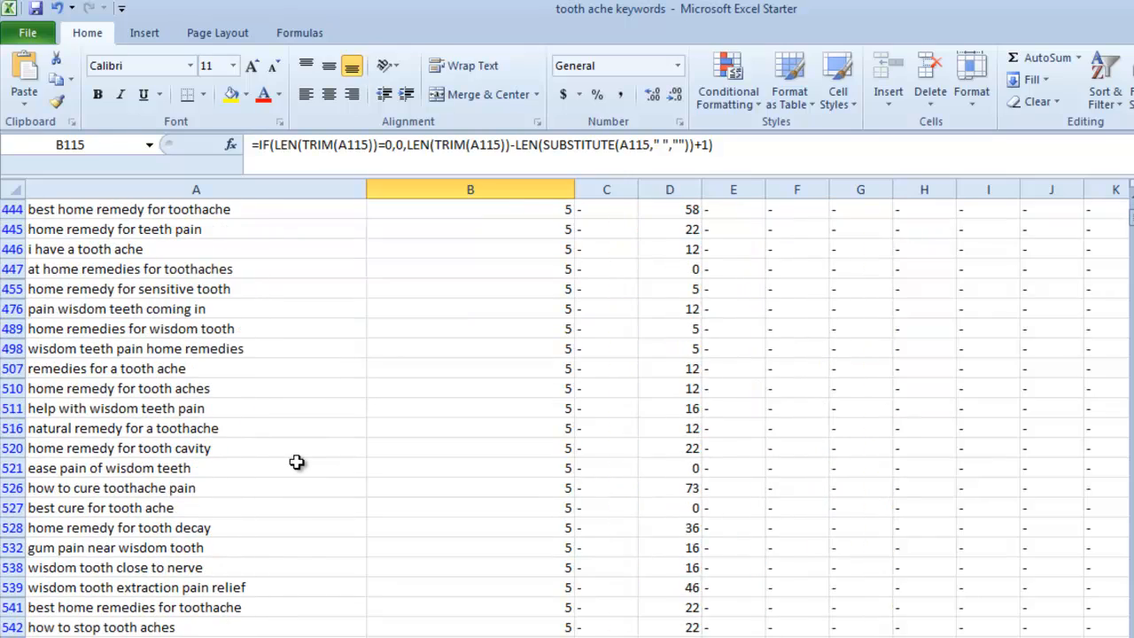
{"action": "scroll", "coordinate": [390, 483], "scroll_direction": "up", "scroll_amount": 7}
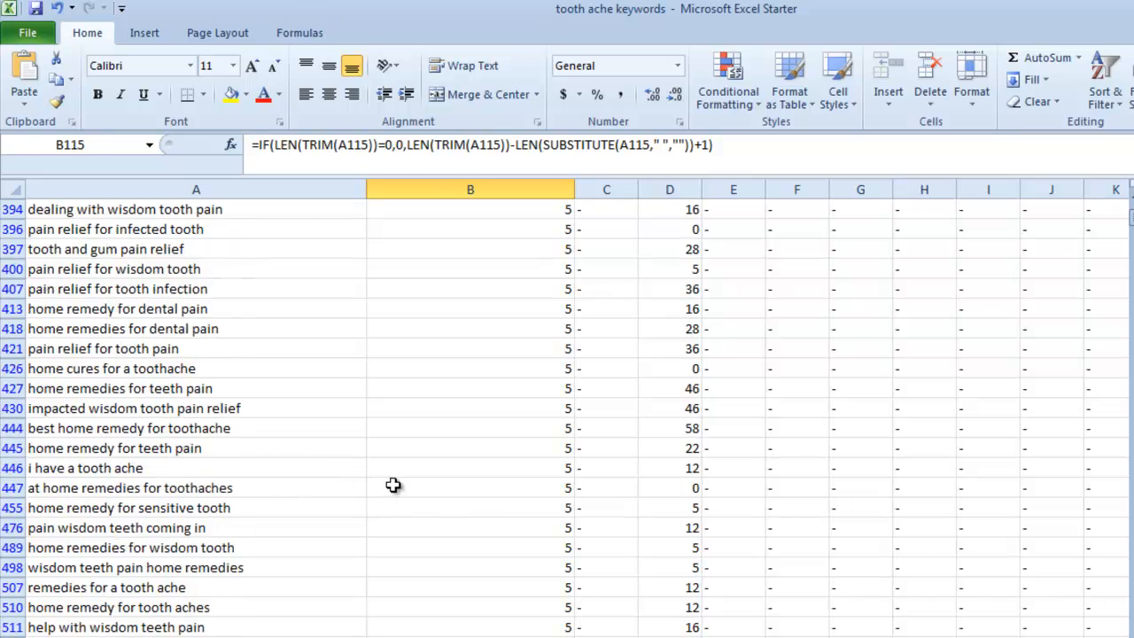
{"action": "scroll", "coordinate": [407, 485], "scroll_direction": "up", "scroll_amount": 15}
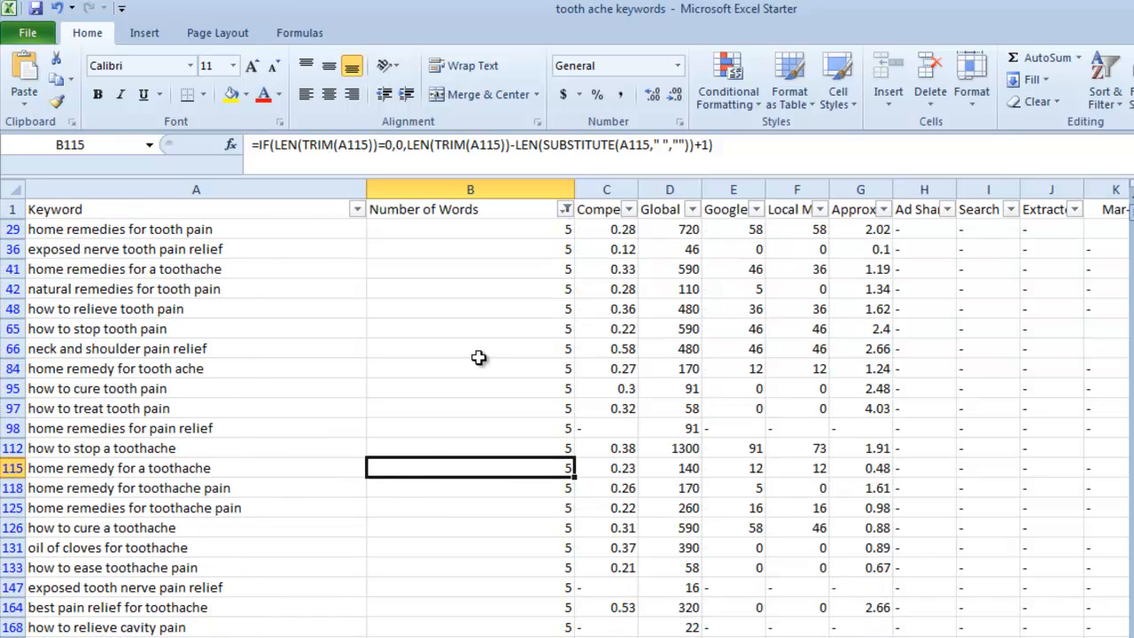
{"action": "left_click", "coordinate": [564, 209]}
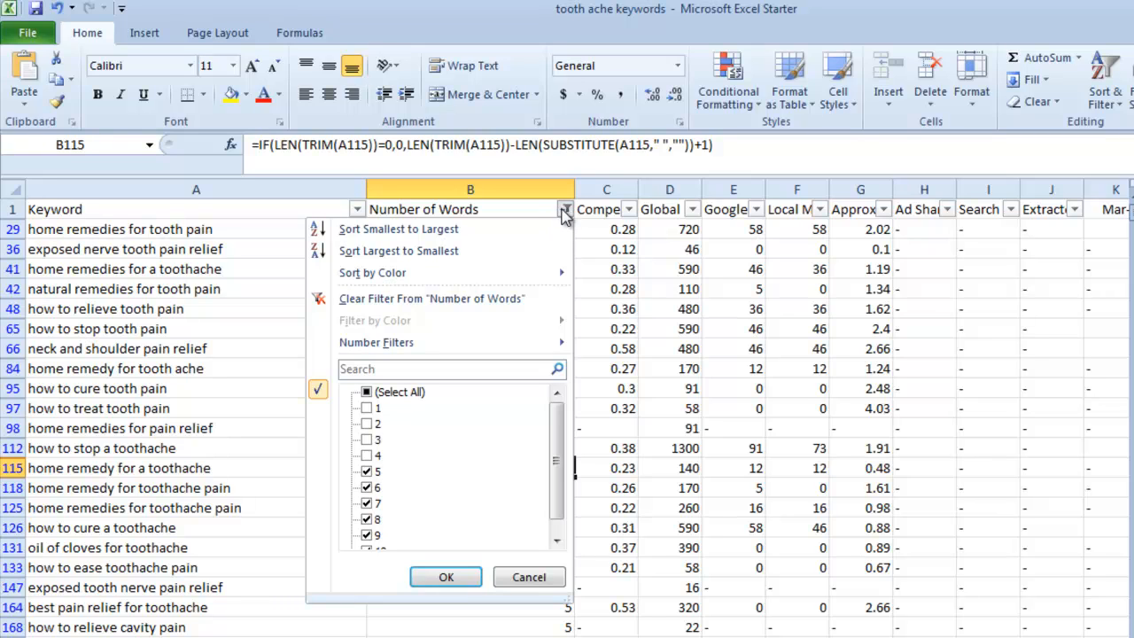
{"action": "left_click", "coordinate": [440, 255]}
{"action": "left_click", "coordinate": [405, 328]}
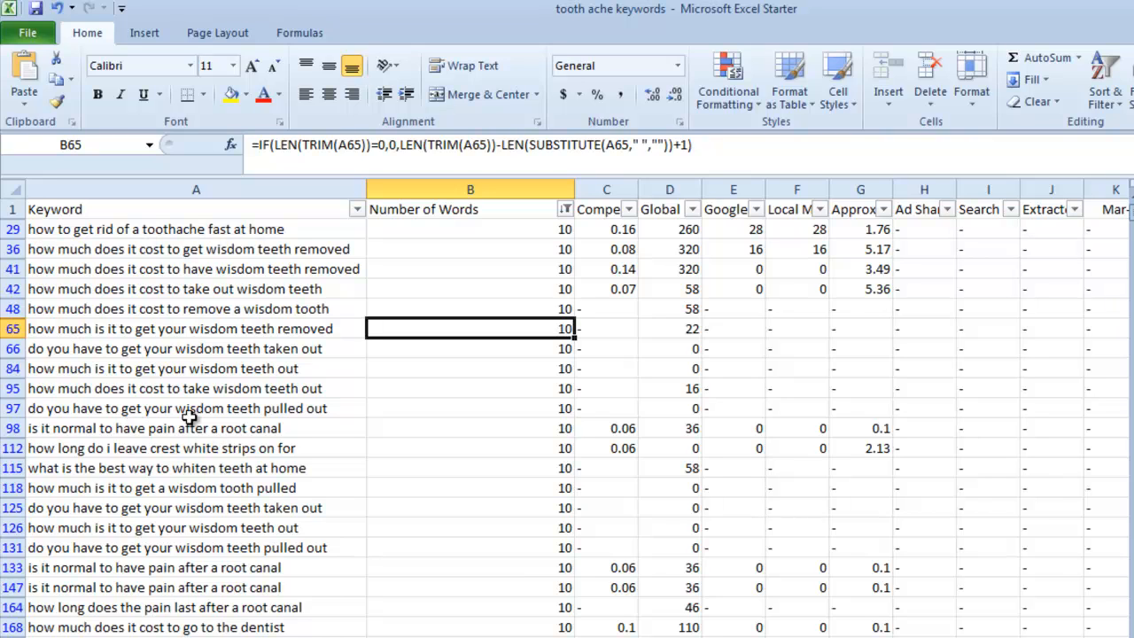
Widen the Global Monthly Searches column until its full heading fits.
{"action": "left_click", "coordinate": [259, 427]}
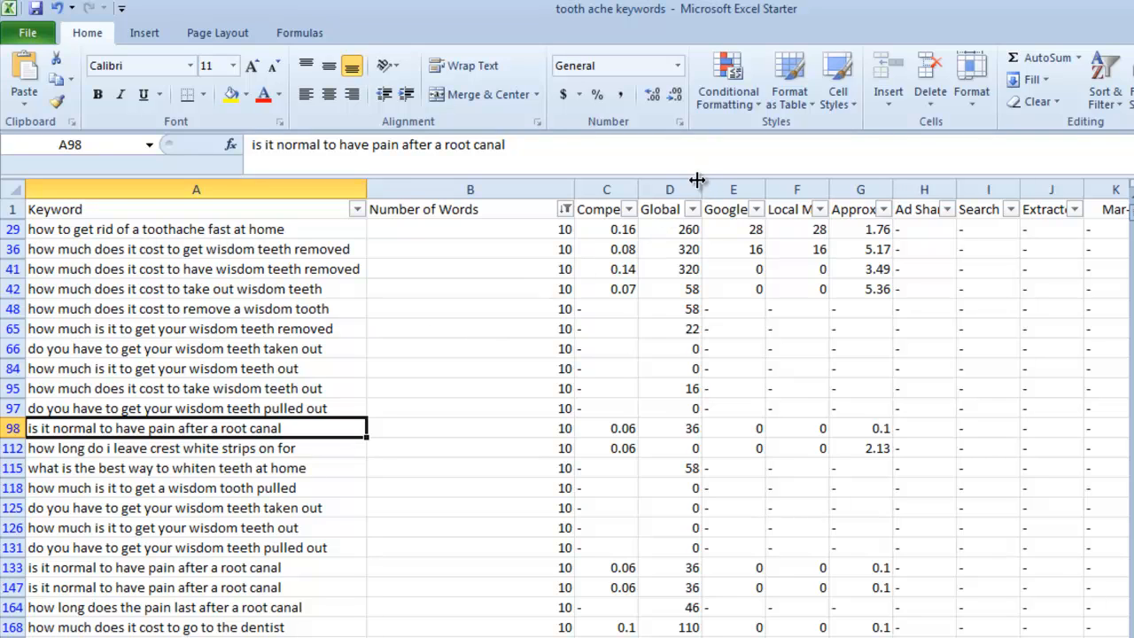
{"action": "left_click_drag", "start_coordinate": [701, 189], "coordinate": [828, 190]}
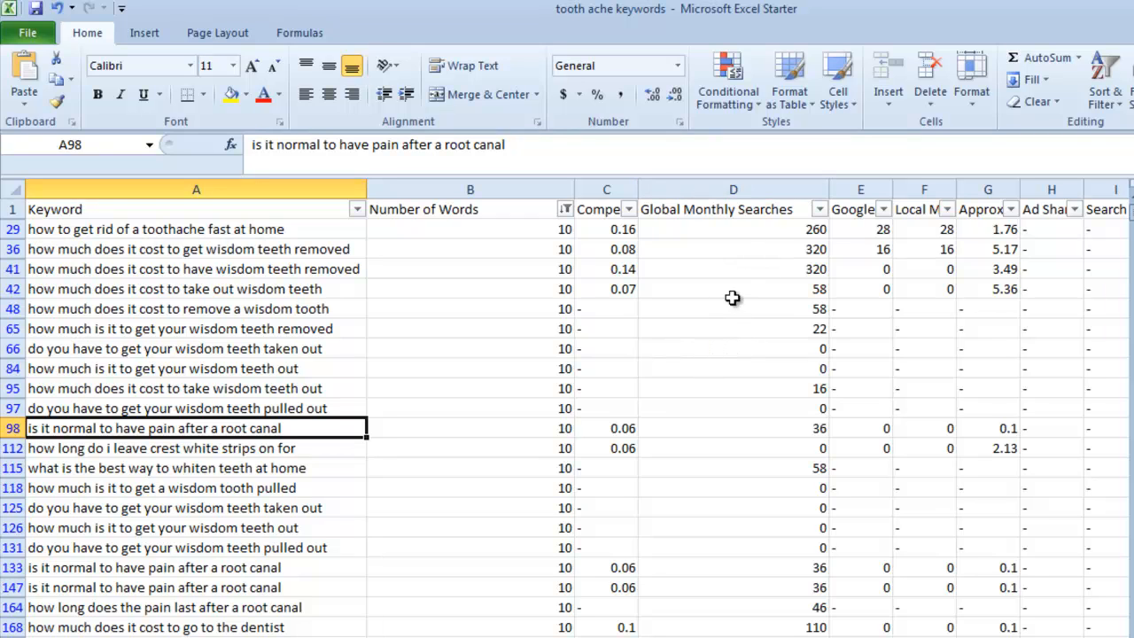
{"action": "left_click", "coordinate": [165, 348]}
Copy the keyword "do you have to get your wisdom teeth removed" and paste it as the new WordPress page's title.
{"action": "scroll", "coordinate": [239, 514], "scroll_direction": "down", "scroll_amount": 3}
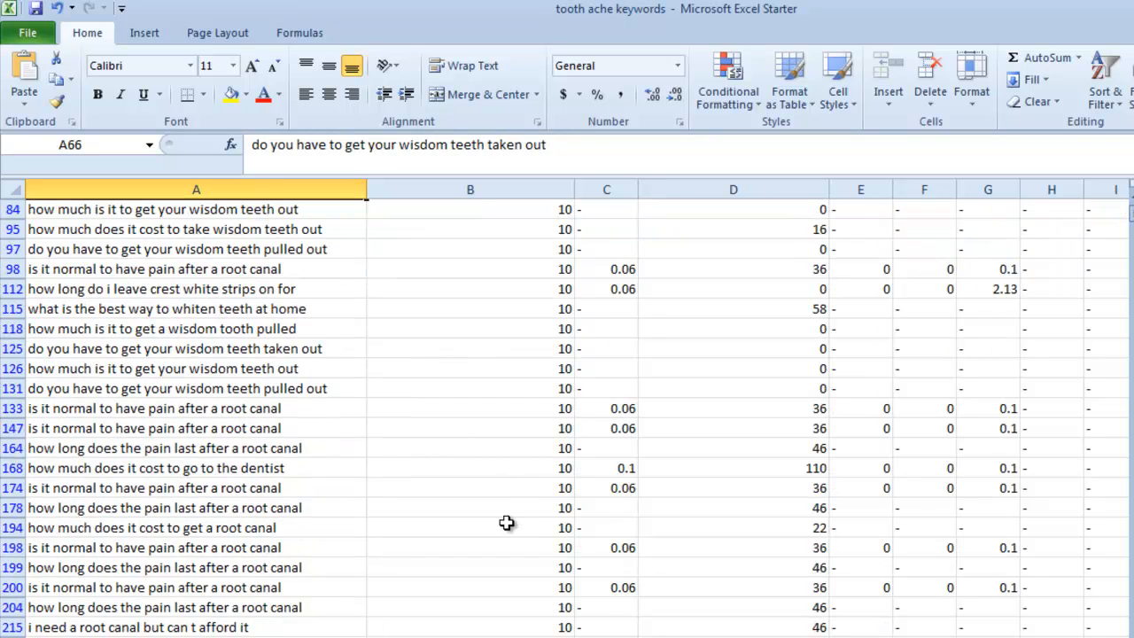
{"action": "scroll", "coordinate": [506, 523], "scroll_direction": "down", "scroll_amount": 2}
{"action": "scroll", "coordinate": [505, 522], "scroll_direction": "down", "scroll_amount": 5}
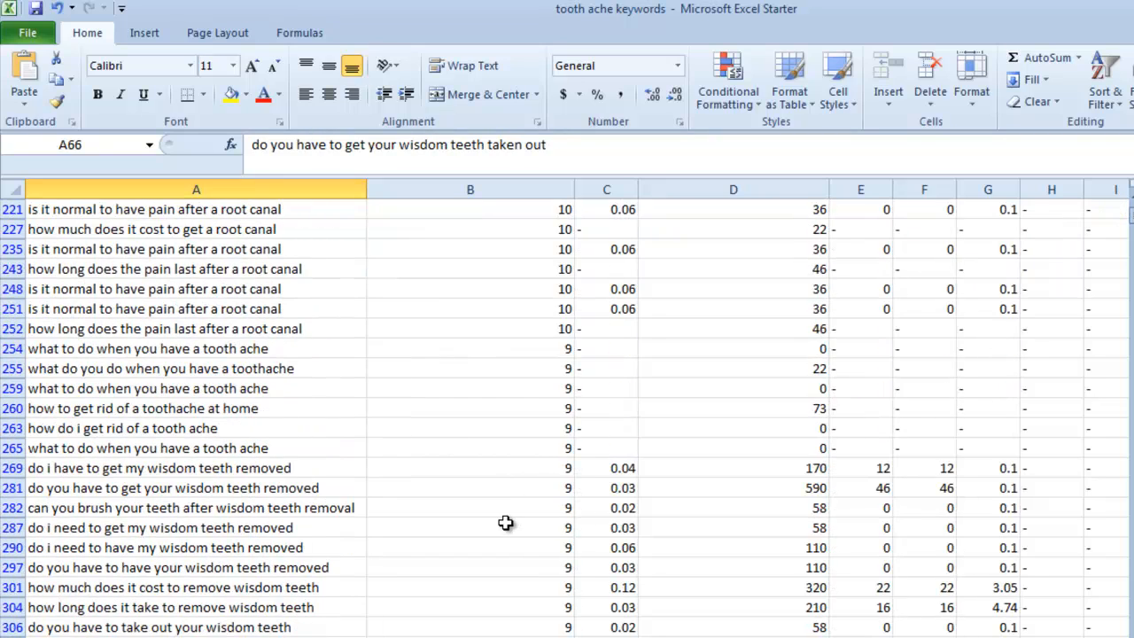
{"action": "left_click", "coordinate": [204, 489]}
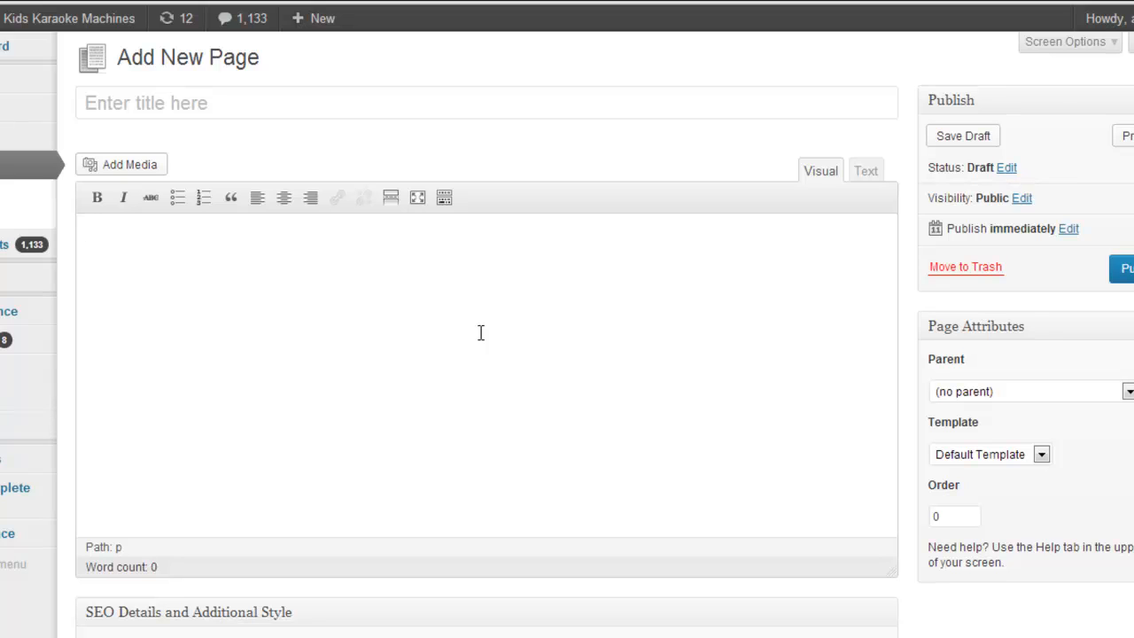
{"action": "left_click", "coordinate": [241, 88]}
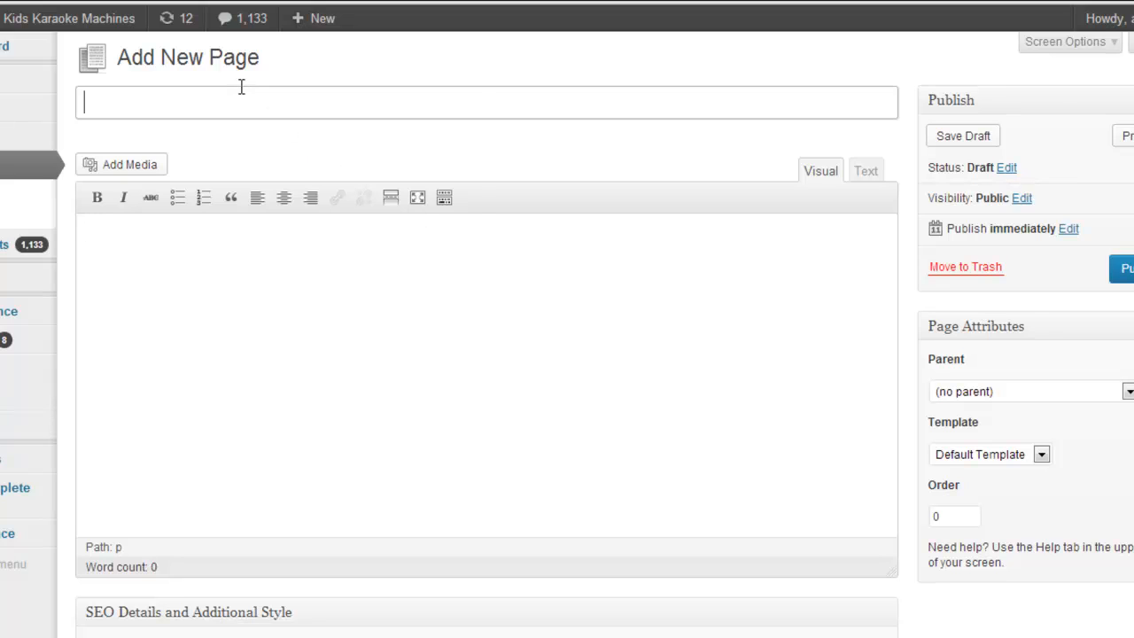
{"action": "right_click", "coordinate": [236, 89]}
{"action": "left_click", "coordinate": [275, 197]}
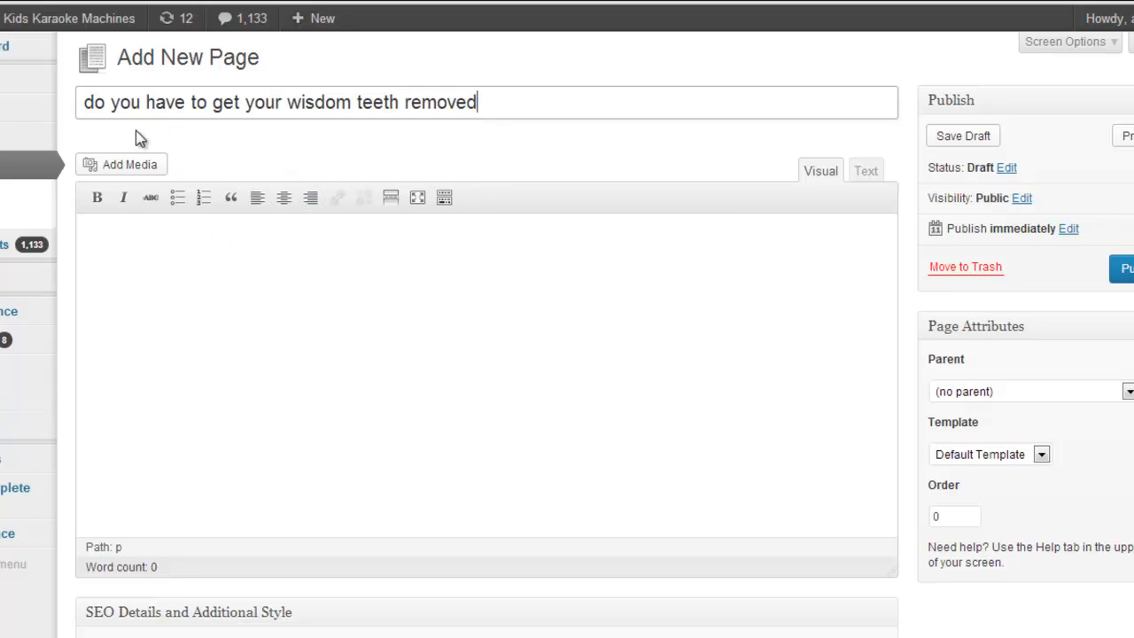
Capitalize the first half of the page title to read "Do You Have to Get", leaving "to" in lower case.
{"action": "left_click_drag", "start_coordinate": [94, 104], "coordinate": [2, 106]}
{"action": "type", "text": "D"}
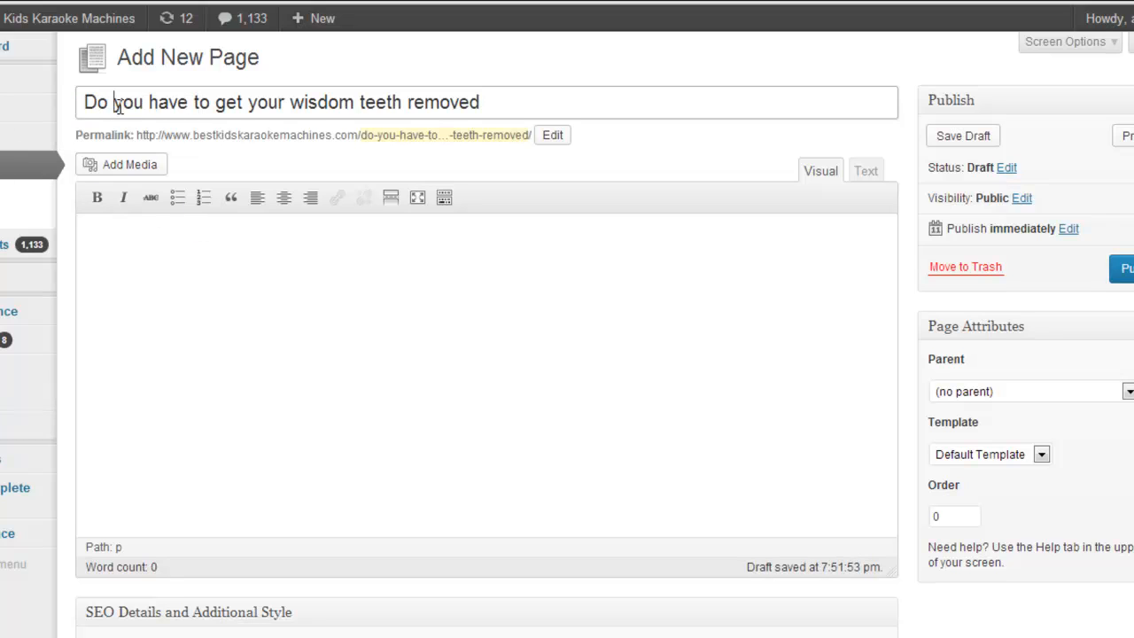
{"action": "left_click", "coordinate": [125, 104]}
{"action": "key", "text": "BackSpace"}
{"action": "type", "text": "Y"}
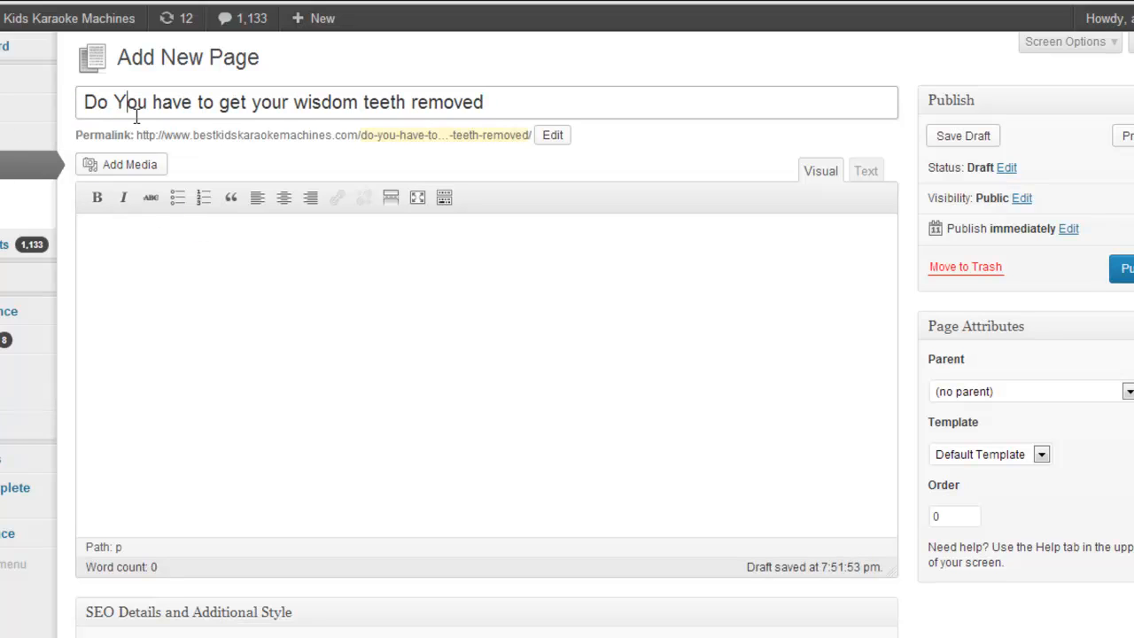
{"action": "left_click", "coordinate": [154, 104]}
{"action": "key", "text": "Delete"}
{"action": "type", "text": "H"}
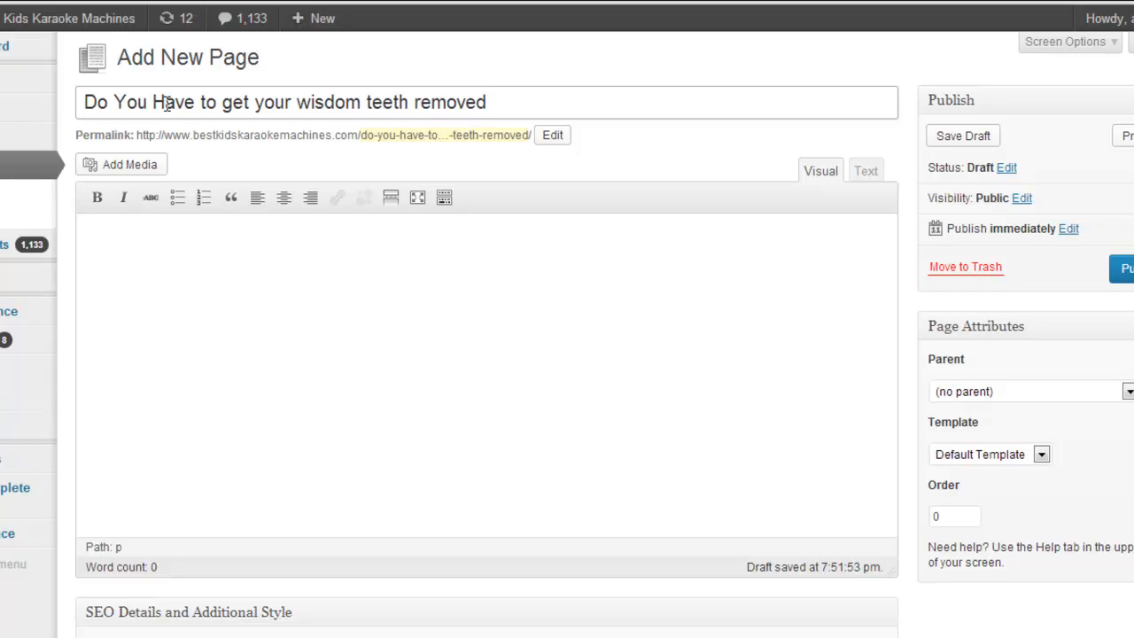
{"action": "left_click", "coordinate": [233, 99]}
{"action": "key", "text": "BackSpace"}
{"action": "type", "text": "G"}
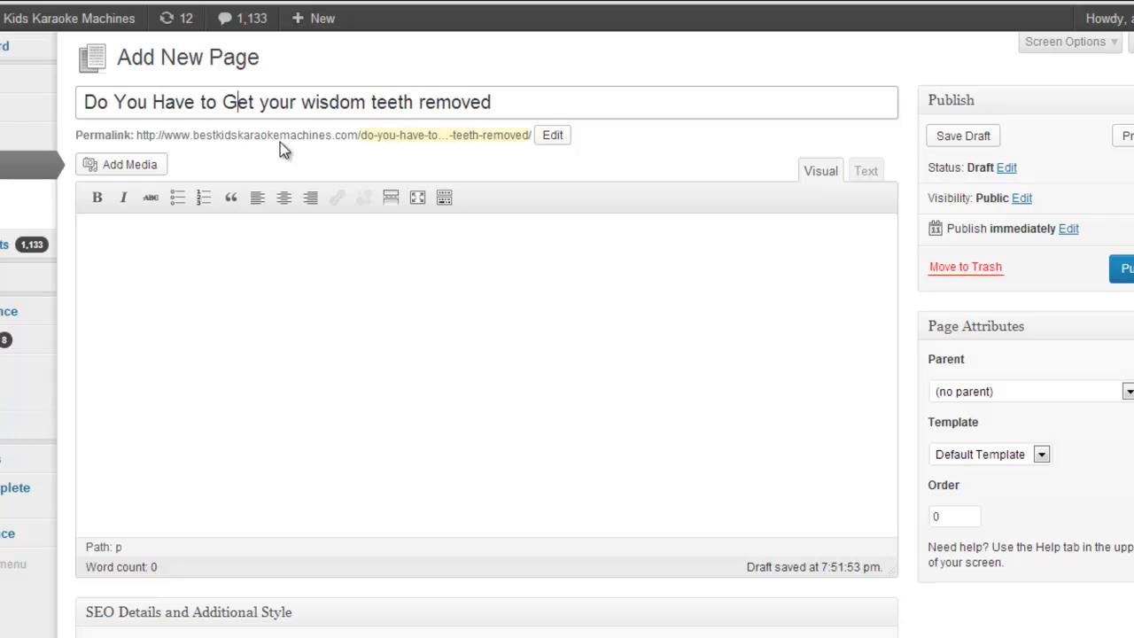
Capitalize the rest of the page title to read "Your Wisdom Teeth Removed" and place the cursor in the page body.
{"action": "left_click", "coordinate": [270, 104]}
{"action": "key", "text": "BackSpace"}
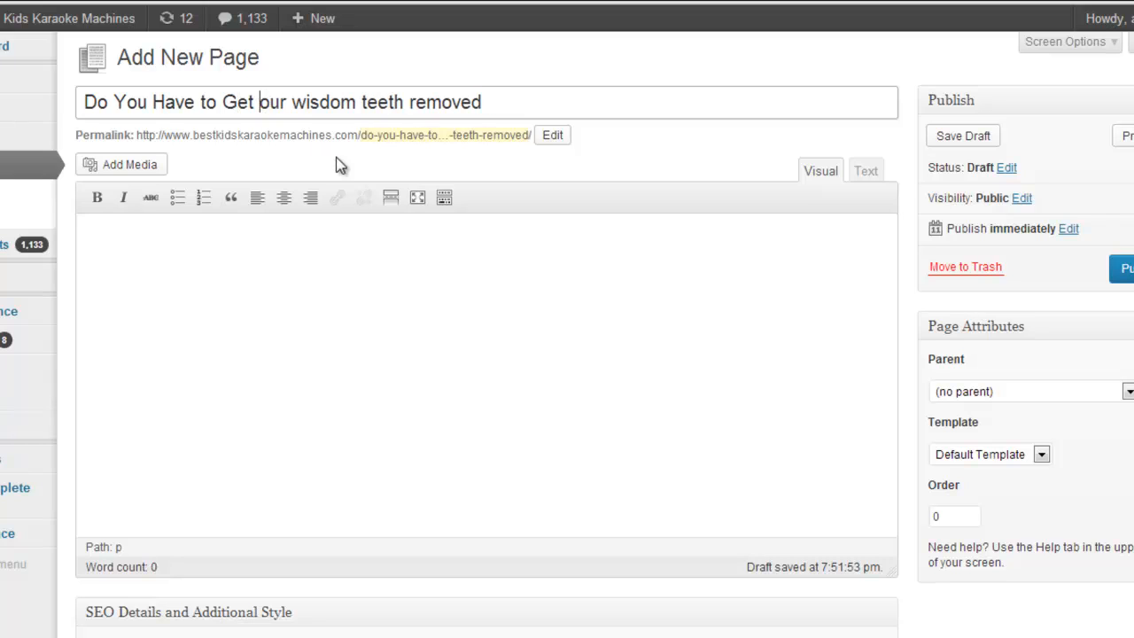
{"action": "type", "text": "Y"}
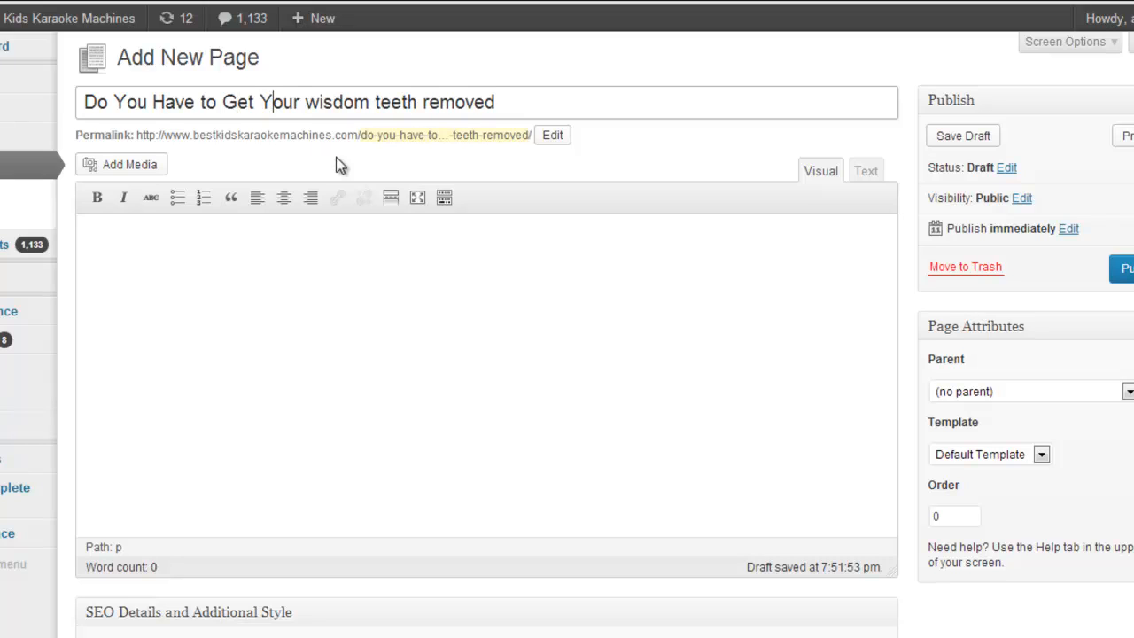
{"action": "left_click", "coordinate": [322, 90]}
{"action": "key", "text": "BackSpace"}
{"action": "type", "text": "W"}
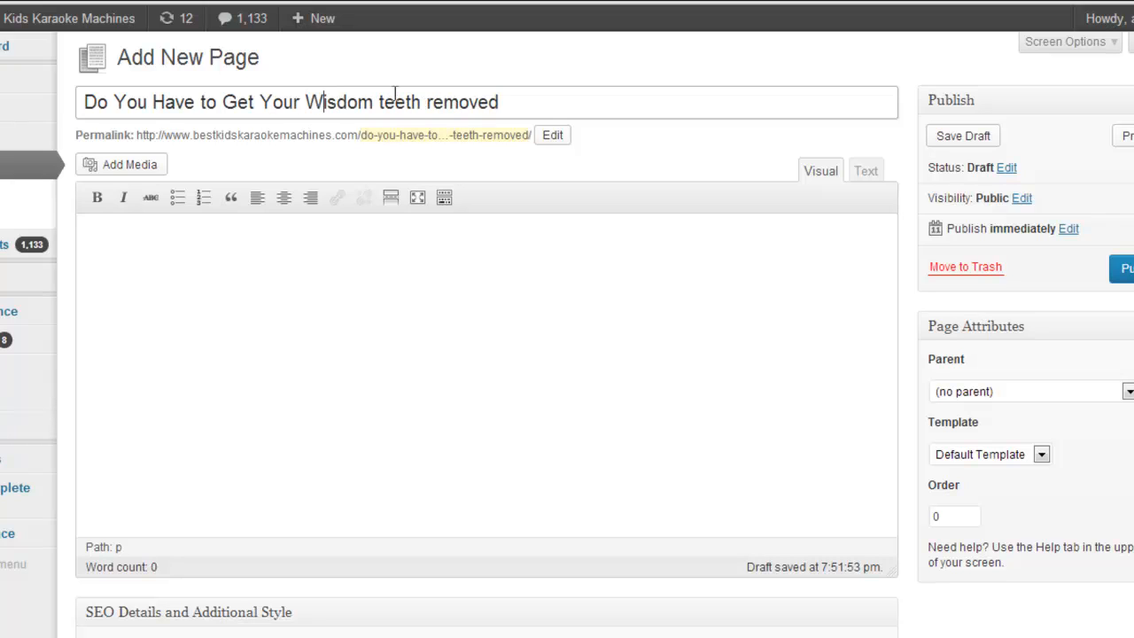
{"action": "left_click", "coordinate": [386, 98]}
{"action": "key", "text": "BackSpace"}
{"action": "type", "text": "T"}
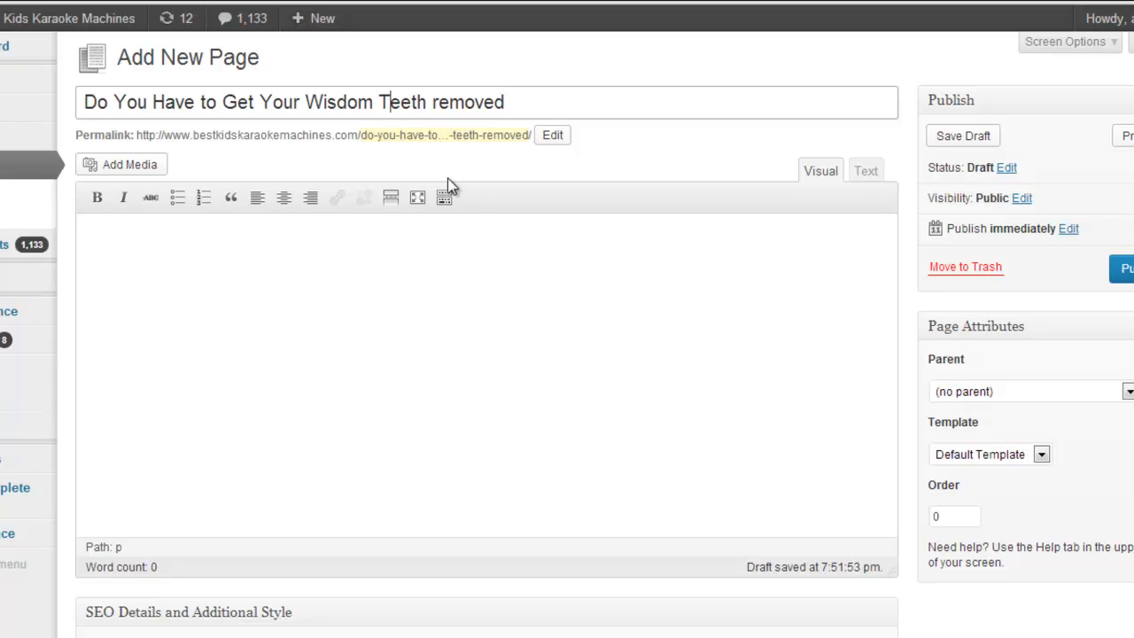
{"action": "left_click", "coordinate": [438, 100]}
{"action": "key", "text": "BackSpace"}
{"action": "type", "text": "R"}
{"action": "left_click", "coordinate": [476, 290]}
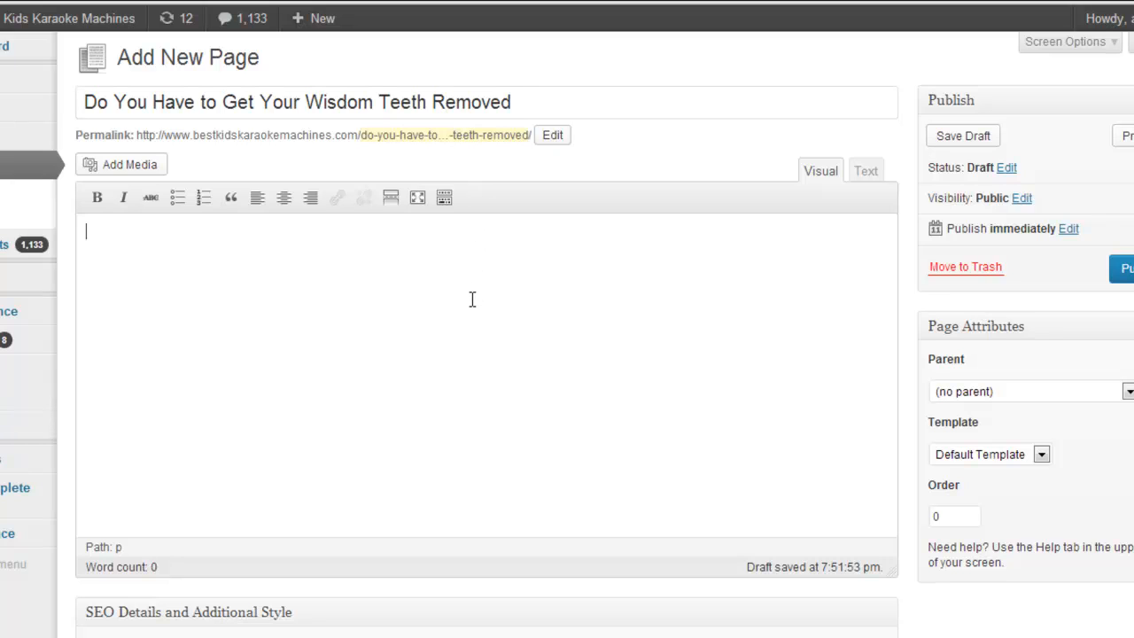
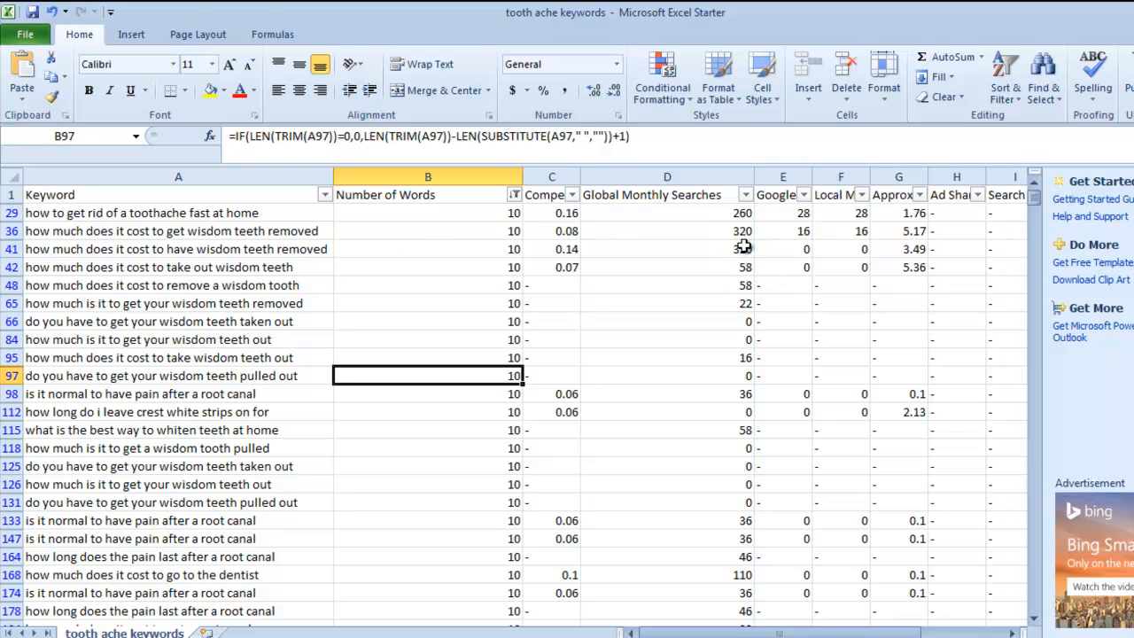
In the Excel keyword list, filter Global Monthly Searches to values greater than or equal to 100.
{"action": "left_click", "coordinate": [746, 194]}
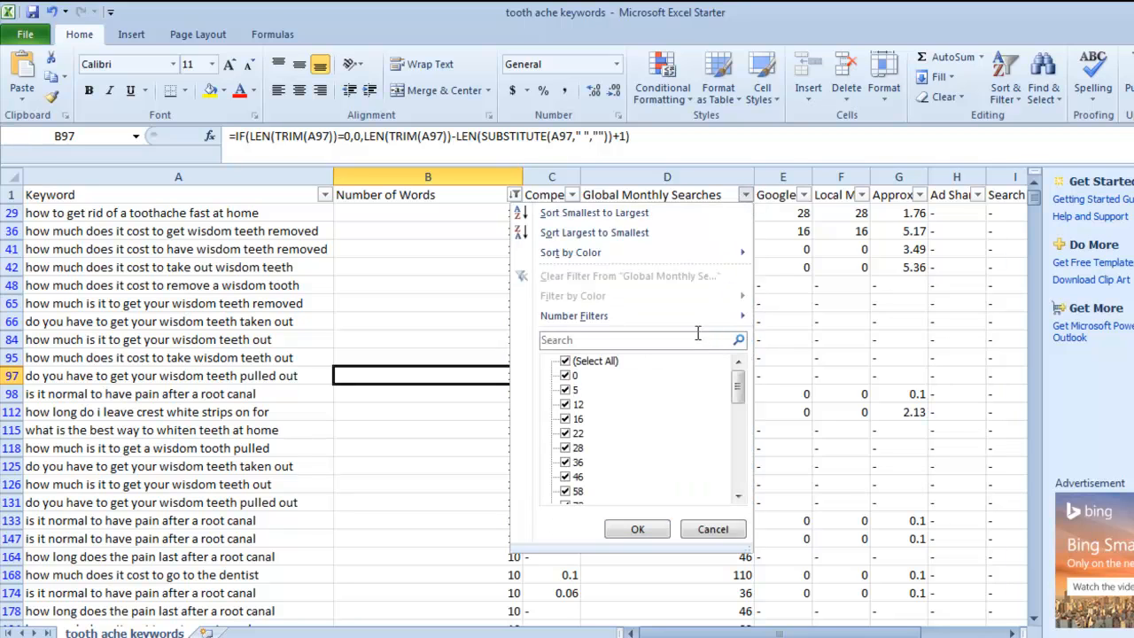
{"action": "mouse_move", "coordinate": [684, 323]}
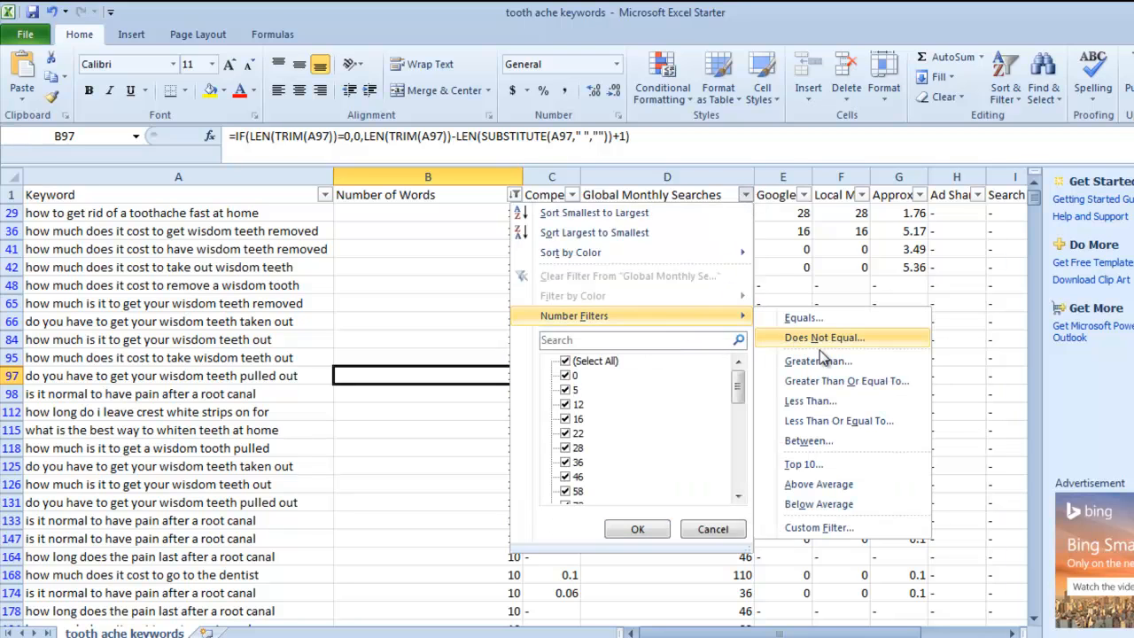
{"action": "left_click", "coordinate": [856, 382]}
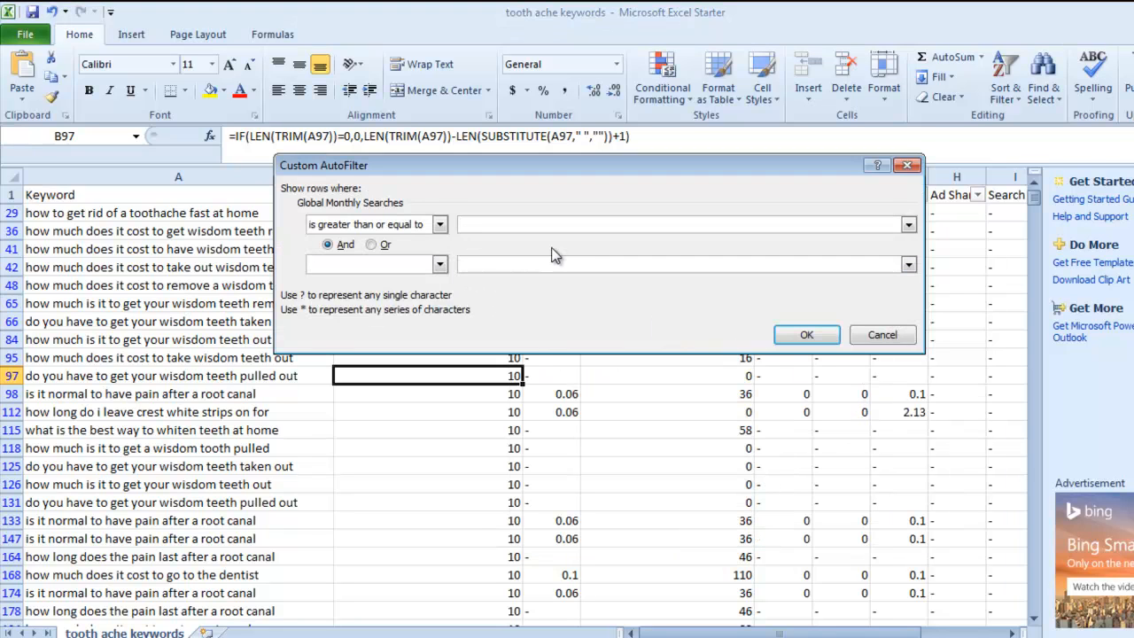
{"action": "type", "text": "100"}
{"action": "left_click", "coordinate": [797, 338]}
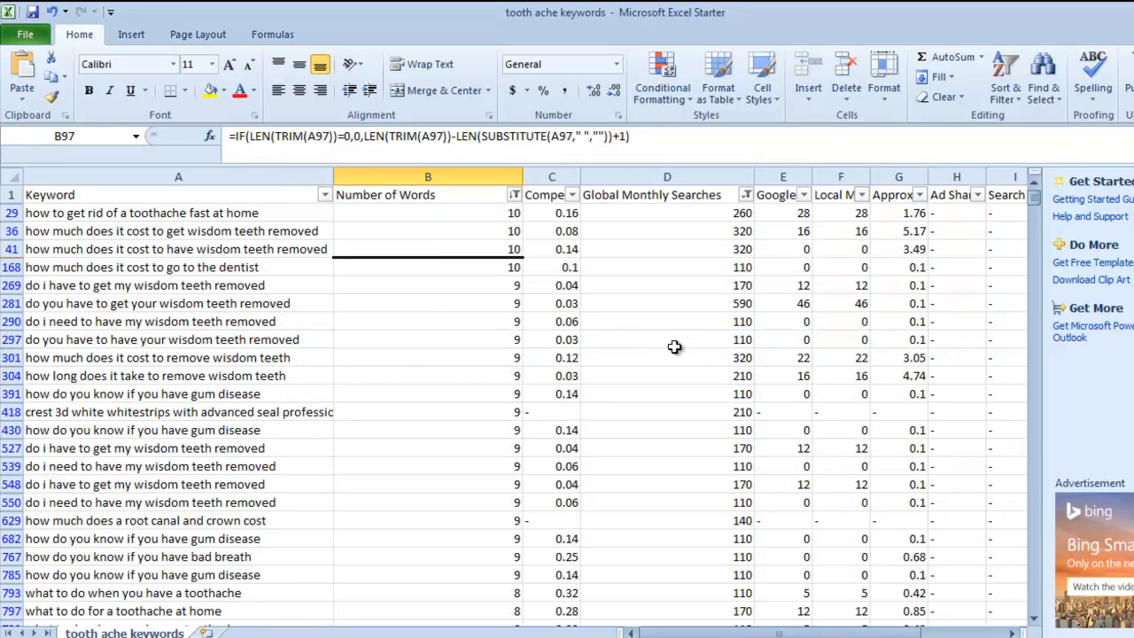
Examine the filtered keyword list from the longest phrases down to the six-word ones, comparing their global monthly searches.
{"action": "scroll", "coordinate": [674, 346], "scroll_direction": "down", "scroll_amount": 15}
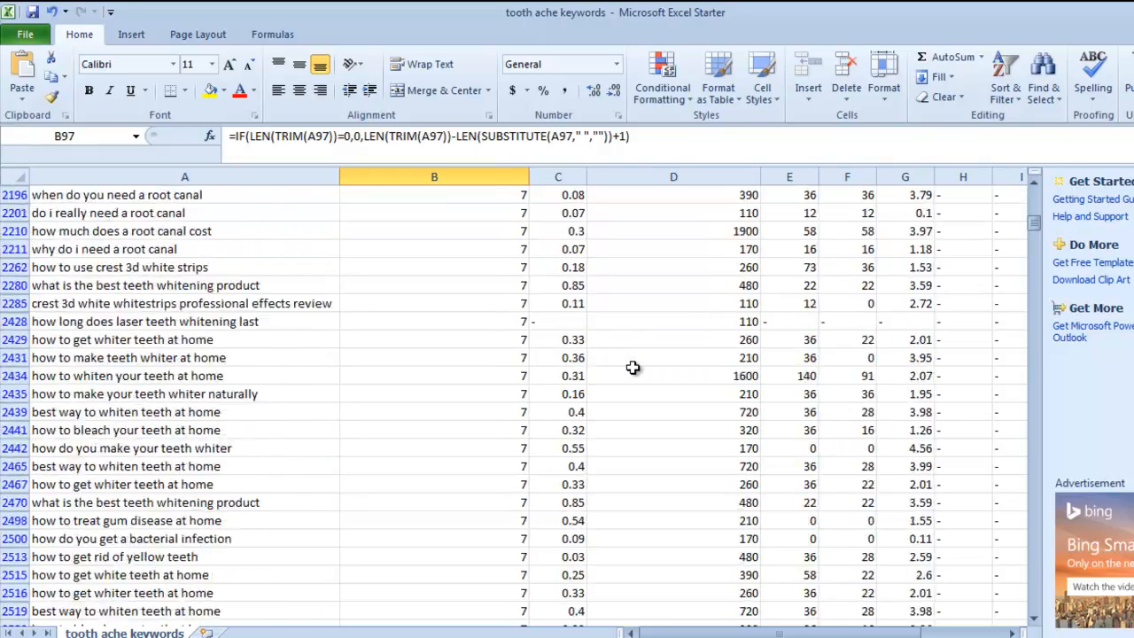
{"action": "scroll", "coordinate": [631, 368], "scroll_direction": "down", "scroll_amount": 15}
{"action": "scroll", "coordinate": [631, 372], "scroll_direction": "up", "scroll_amount": 14}
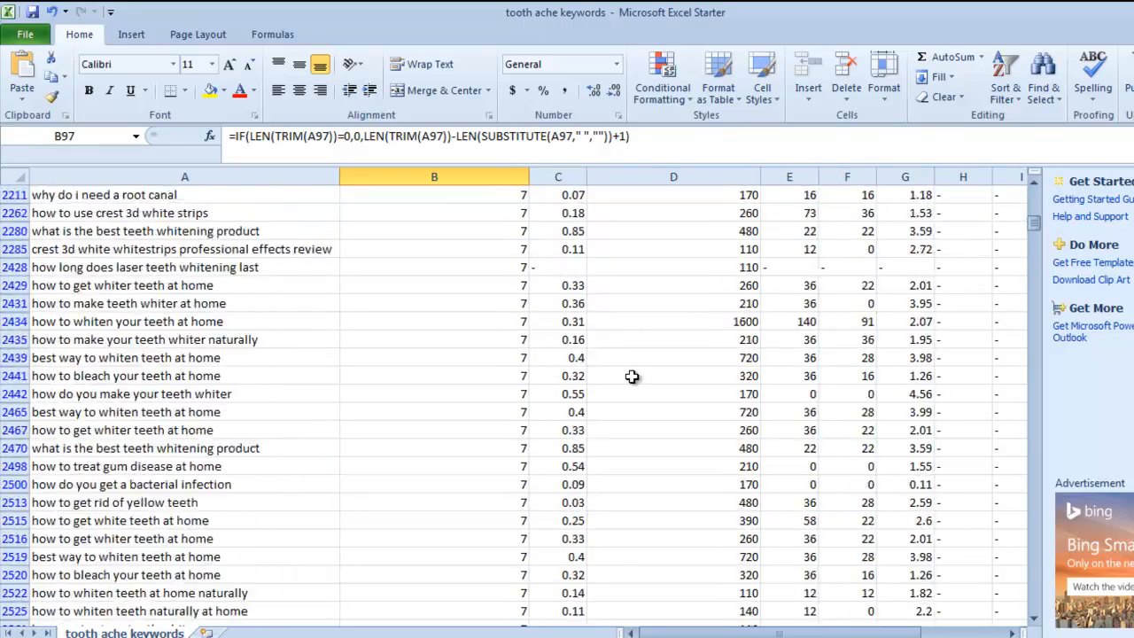
{"action": "scroll", "coordinate": [631, 376], "scroll_direction": "up", "scroll_amount": 15}
{"action": "scroll", "coordinate": [466, 314], "scroll_direction": "down", "scroll_amount": 1}
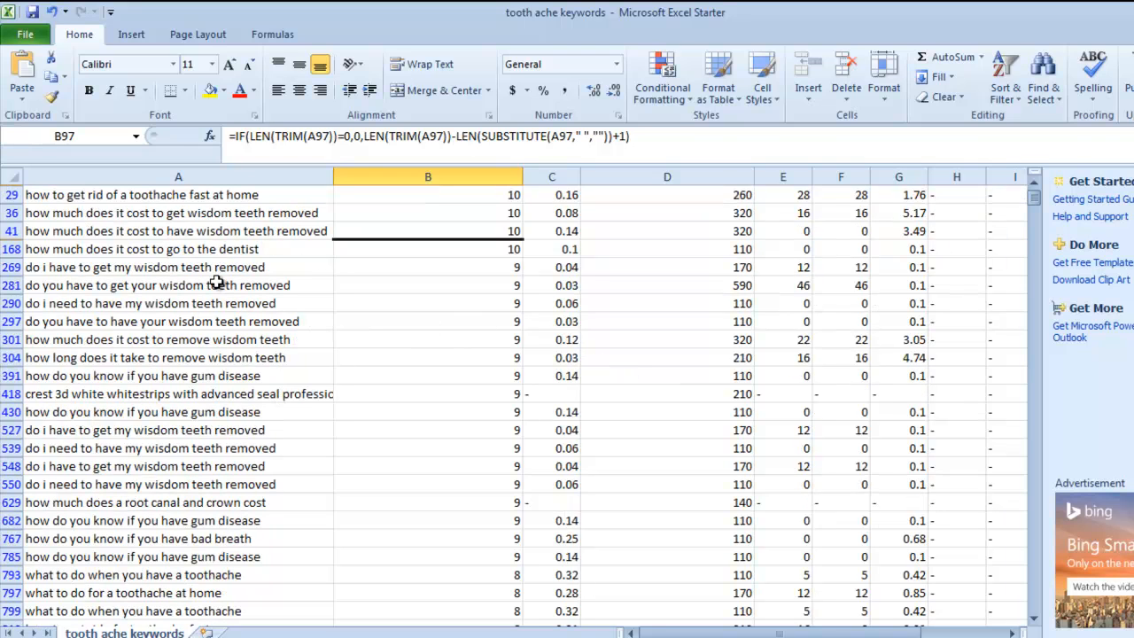
{"action": "scroll", "coordinate": [486, 438], "scroll_direction": "down", "scroll_amount": 4}
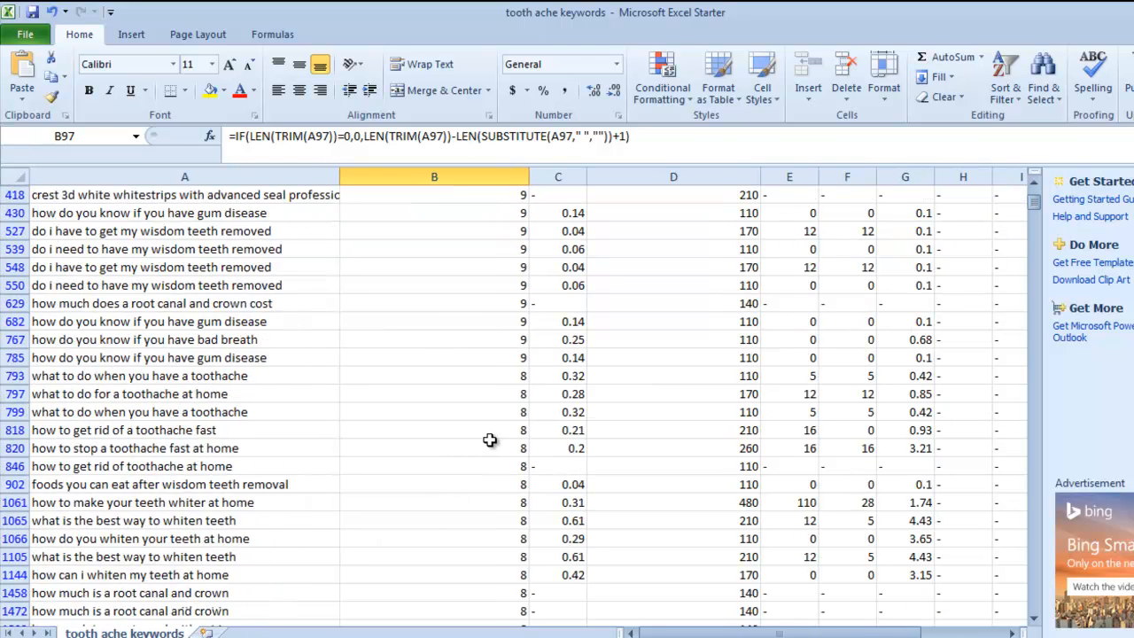
{"action": "scroll", "coordinate": [490, 440], "scroll_direction": "down", "scroll_amount": 15}
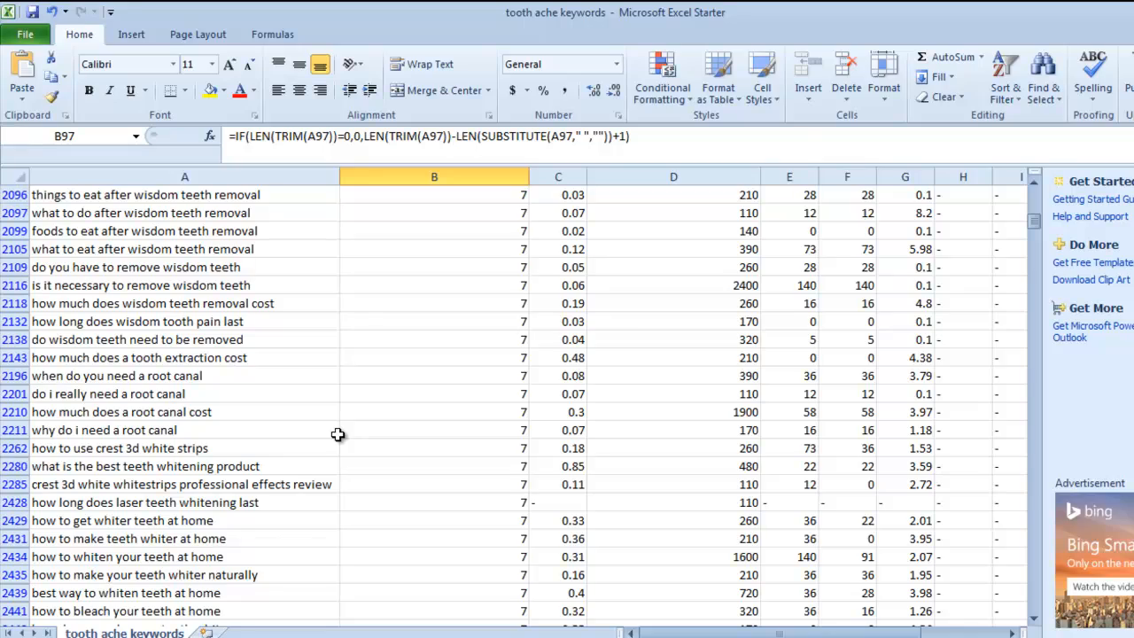
{"action": "scroll", "coordinate": [337, 434], "scroll_direction": "down", "scroll_amount": 15}
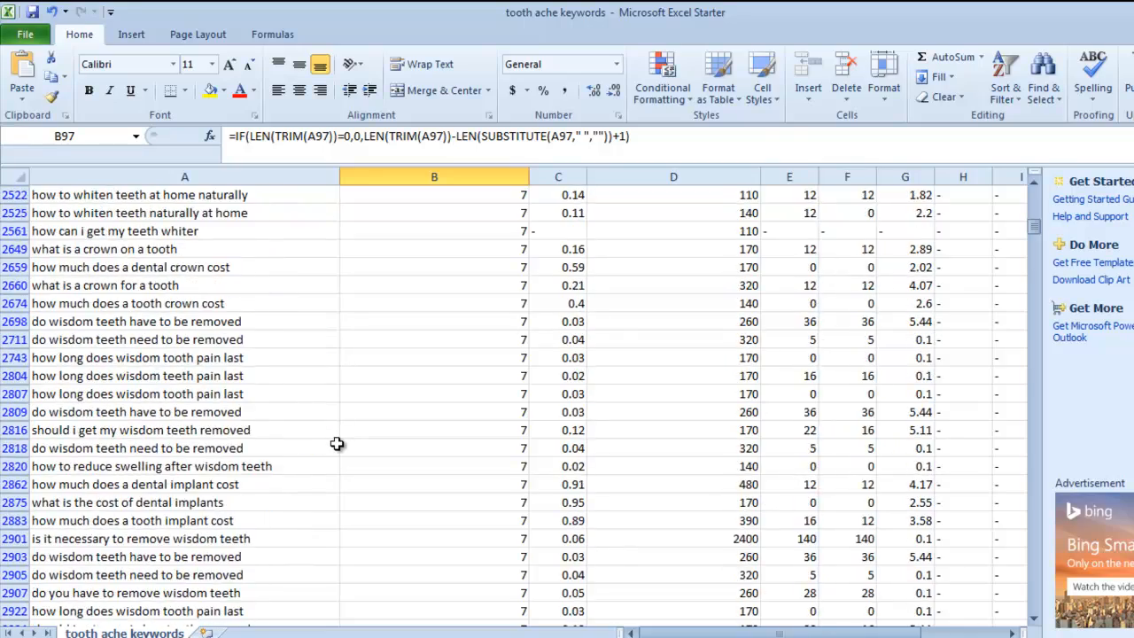
{"action": "scroll", "coordinate": [337, 442], "scroll_direction": "down", "scroll_amount": 20}
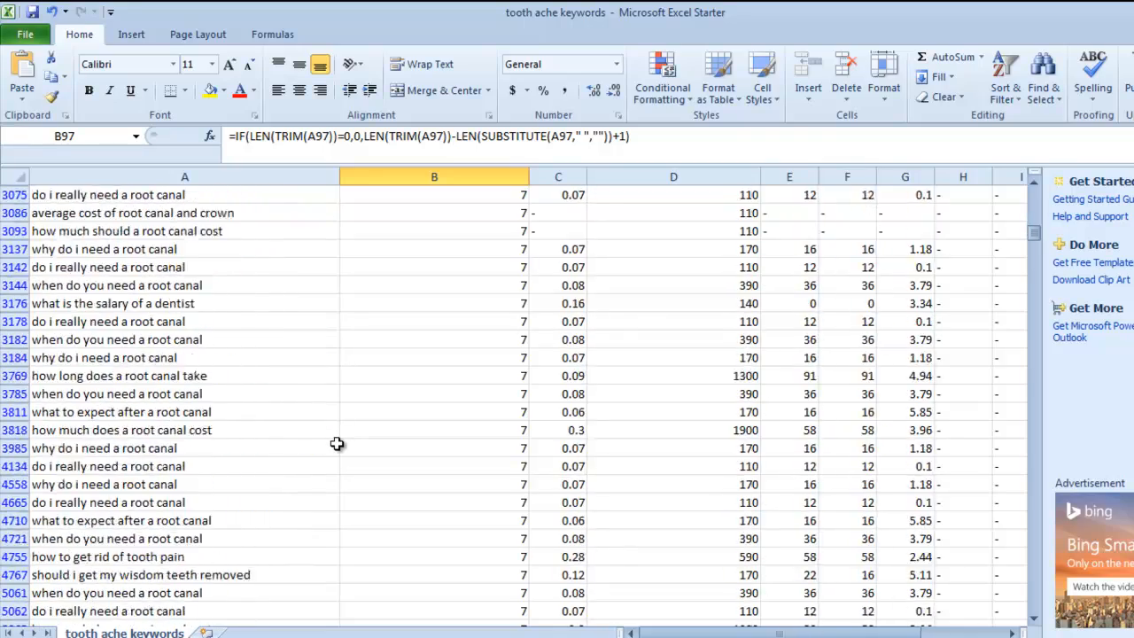
{"action": "scroll", "coordinate": [337, 443], "scroll_direction": "down", "scroll_amount": 20}
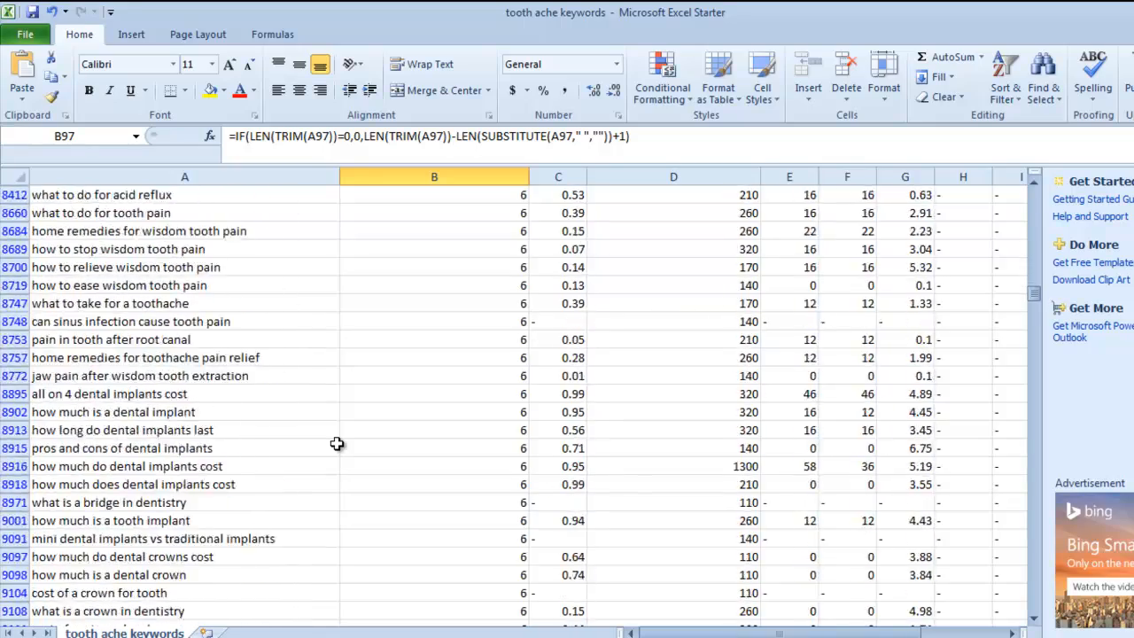
{"action": "scroll", "coordinate": [337, 443], "scroll_direction": "down", "scroll_amount": 20}
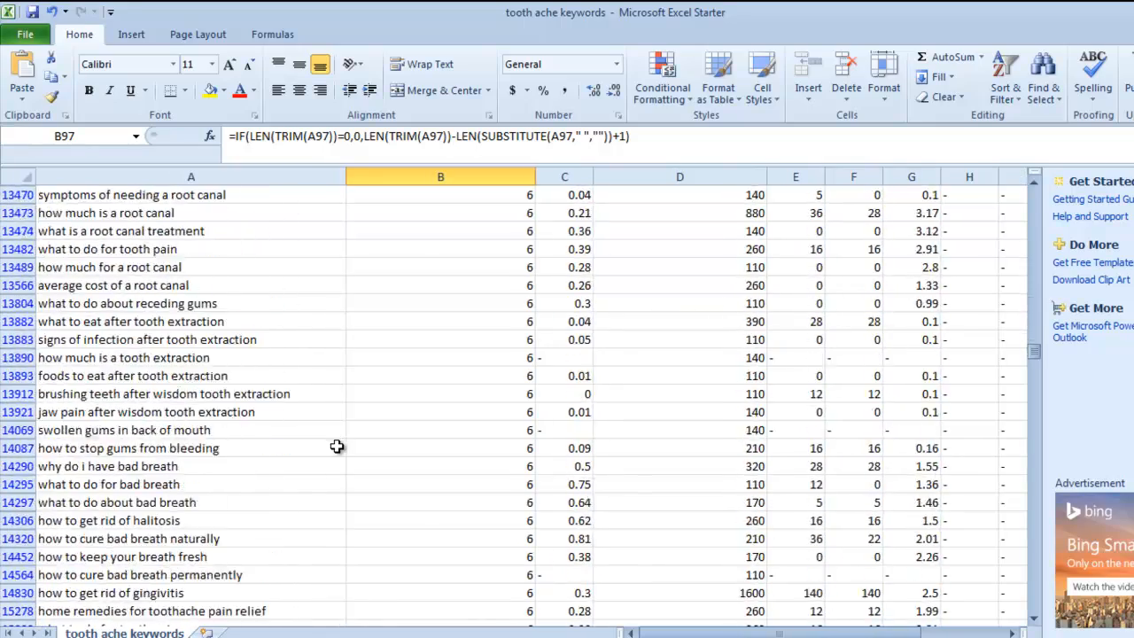
{"action": "scroll", "coordinate": [335, 457], "scroll_direction": "up", "scroll_amount": 20}
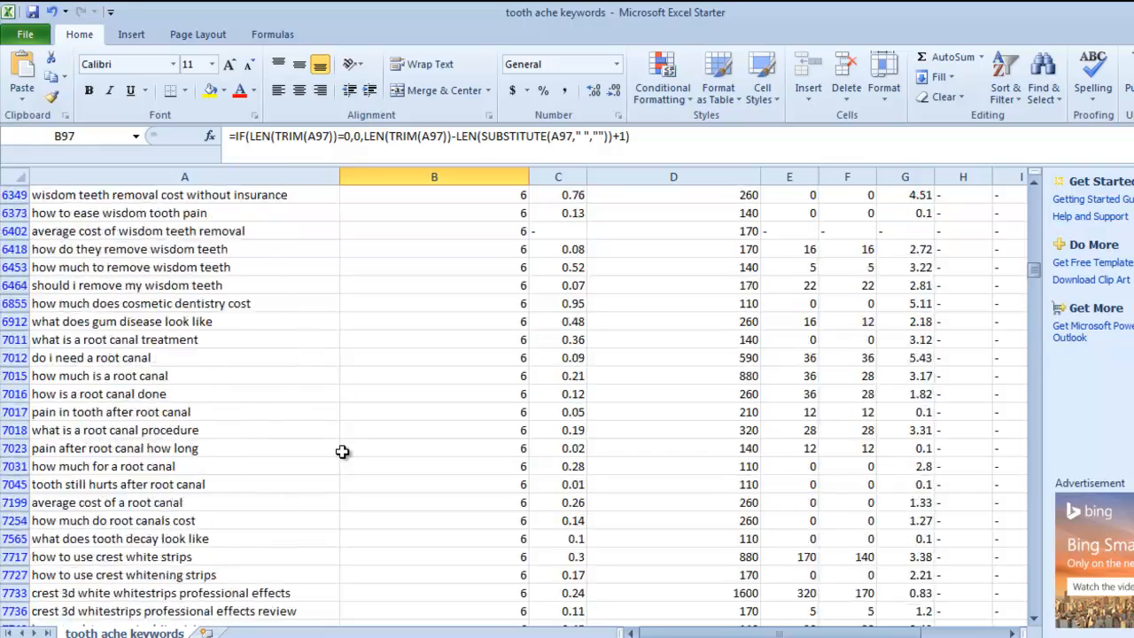
{"action": "scroll", "coordinate": [342, 451], "scroll_direction": "up", "scroll_amount": 20}
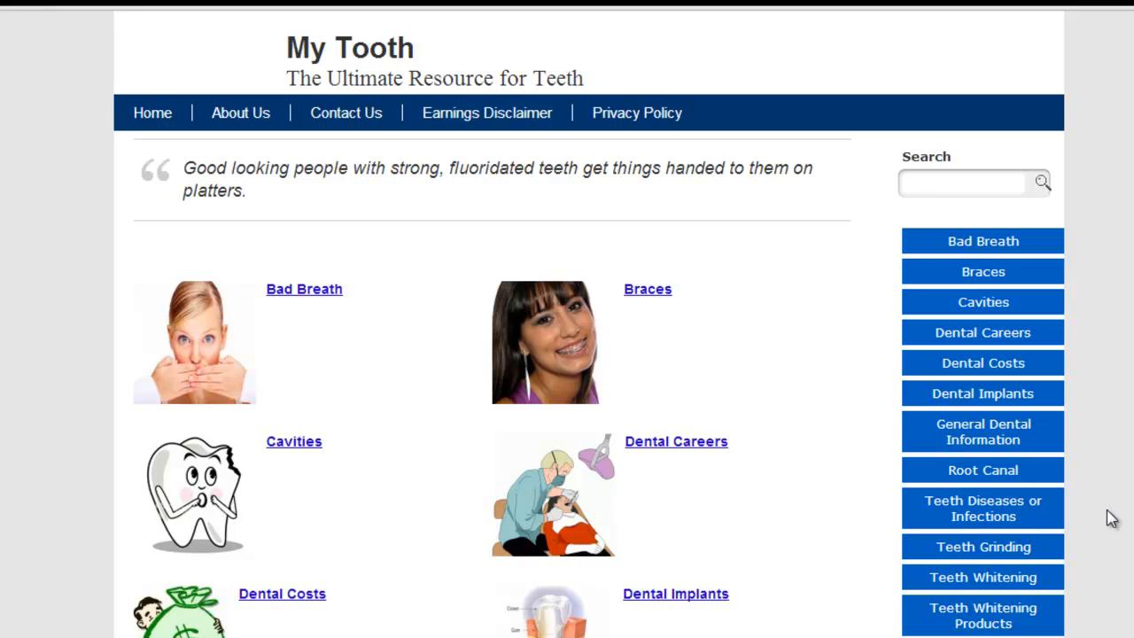
Switch to the My Tooth website, review the dental categories on its home page and open the Teeth Whitening category.
{"action": "scroll", "coordinate": [465, 303], "scroll_direction": "down", "scroll_amount": 3}
{"action": "scroll", "coordinate": [466, 304], "scroll_direction": "up", "scroll_amount": 3}
{"action": "scroll", "coordinate": [377, 435], "scroll_direction": "down", "scroll_amount": 4}
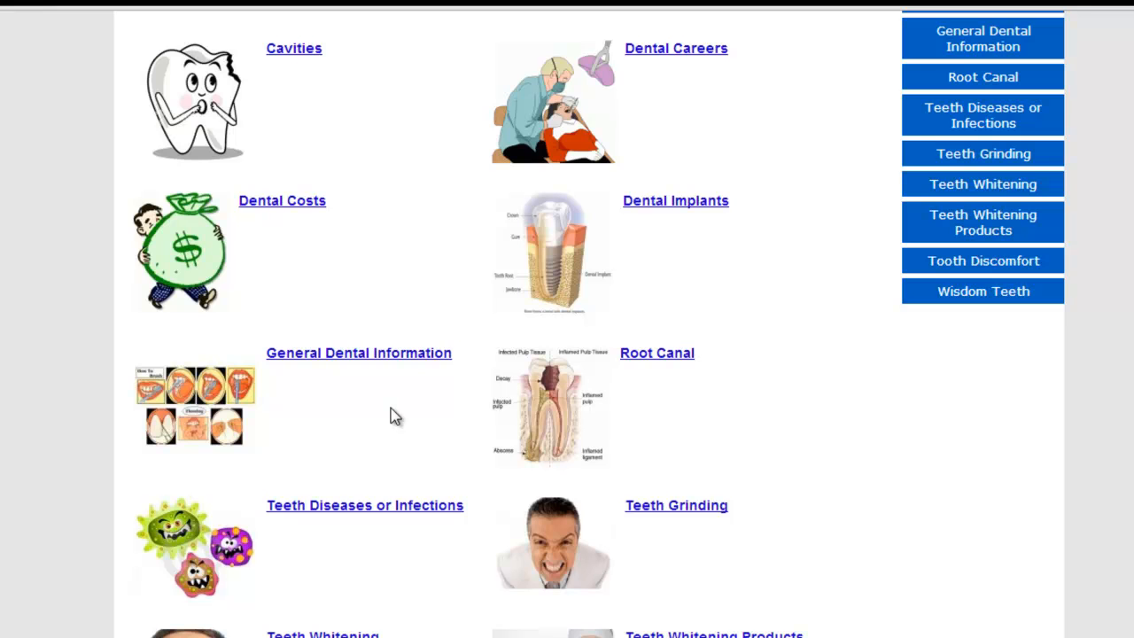
{"action": "scroll", "coordinate": [390, 409], "scroll_direction": "up", "scroll_amount": 5}
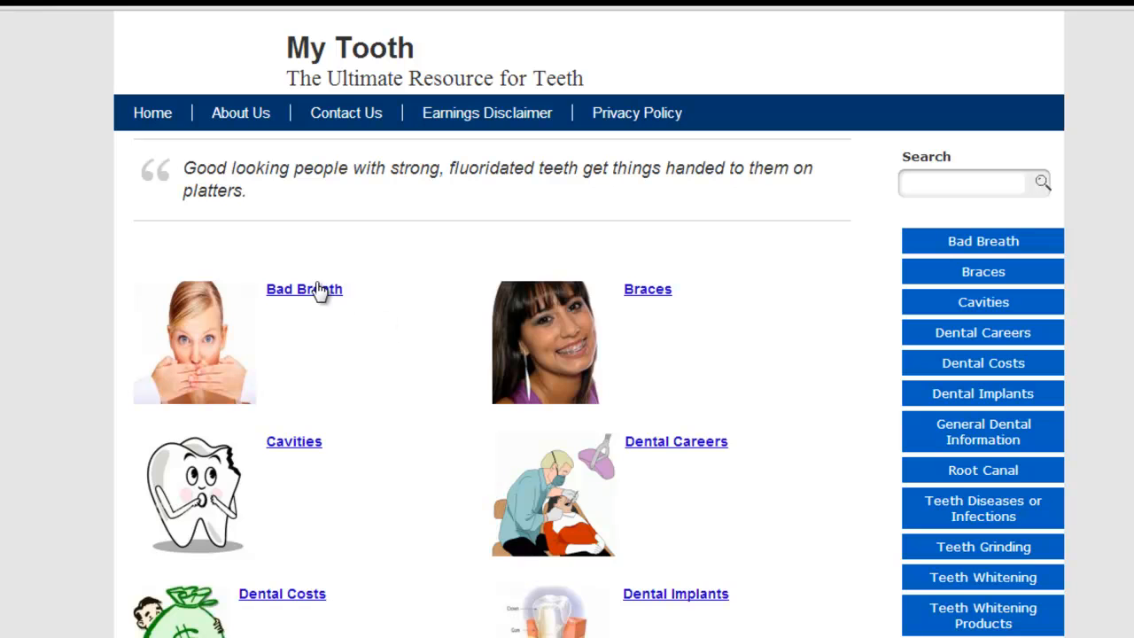
{"action": "scroll", "coordinate": [283, 455], "scroll_direction": "down", "scroll_amount": 3}
{"action": "scroll", "coordinate": [304, 519], "scroll_direction": "down", "scroll_amount": 7}
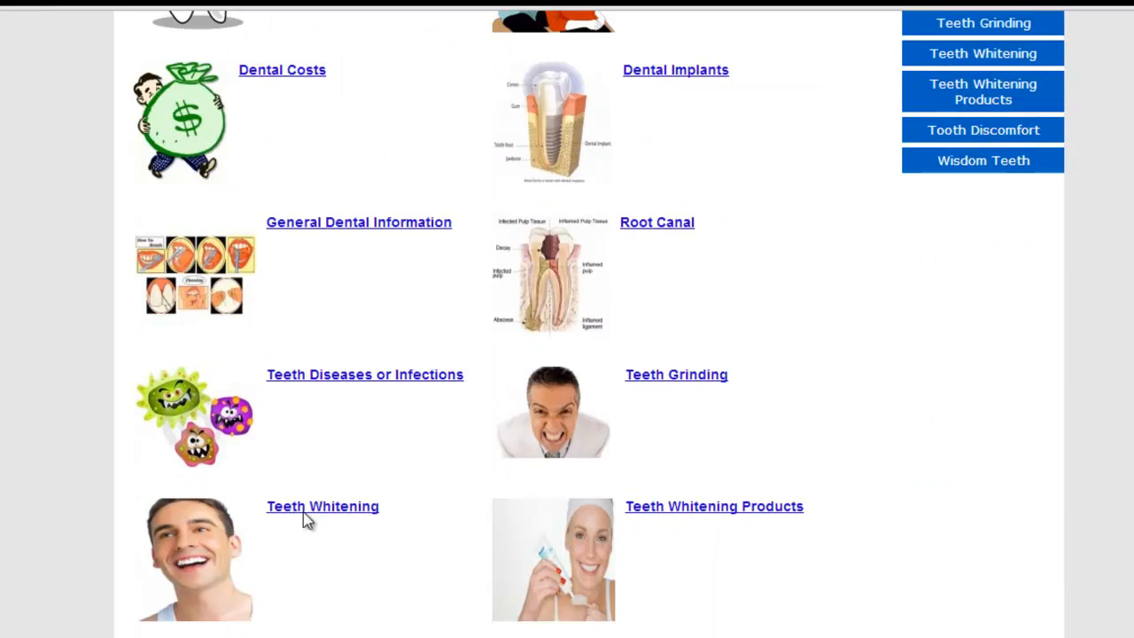
{"action": "scroll", "coordinate": [354, 505], "scroll_direction": "up", "scroll_amount": 2}
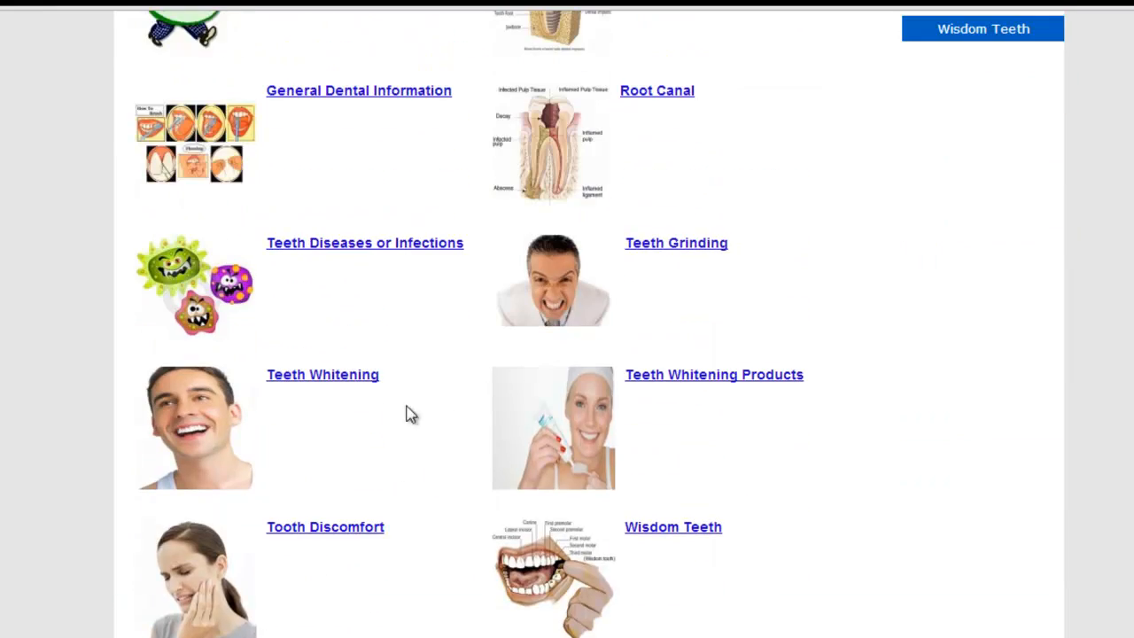
{"action": "left_click", "coordinate": [285, 375]}
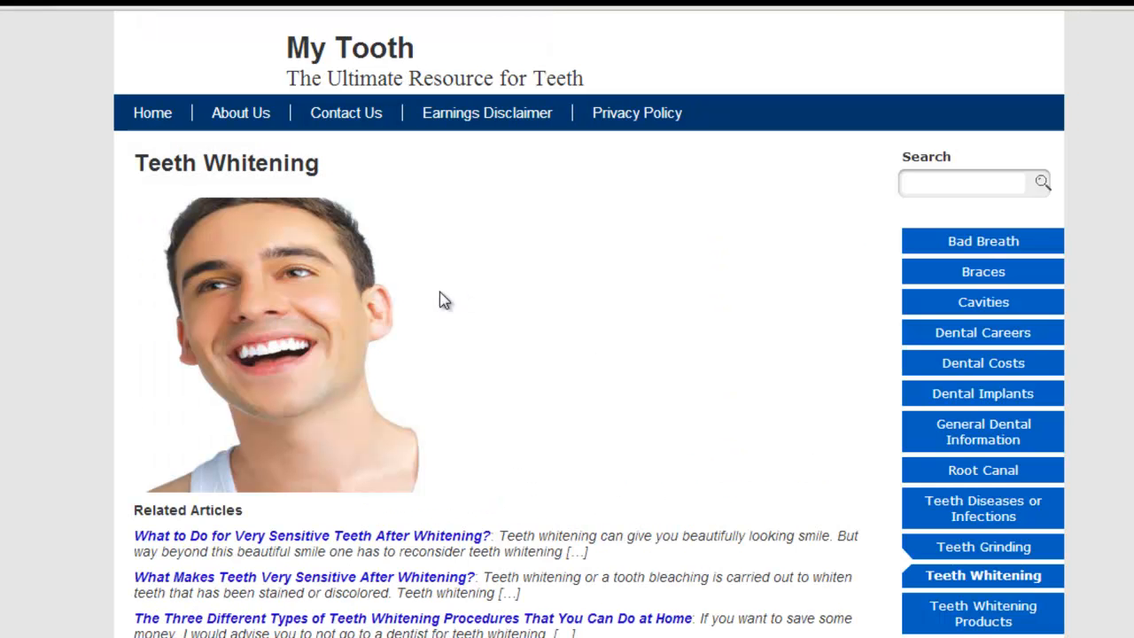
Review the related articles listed in the Teeth Whitening category and return to the site's home page.
{"action": "scroll", "coordinate": [362, 182], "scroll_direction": "down", "scroll_amount": 3}
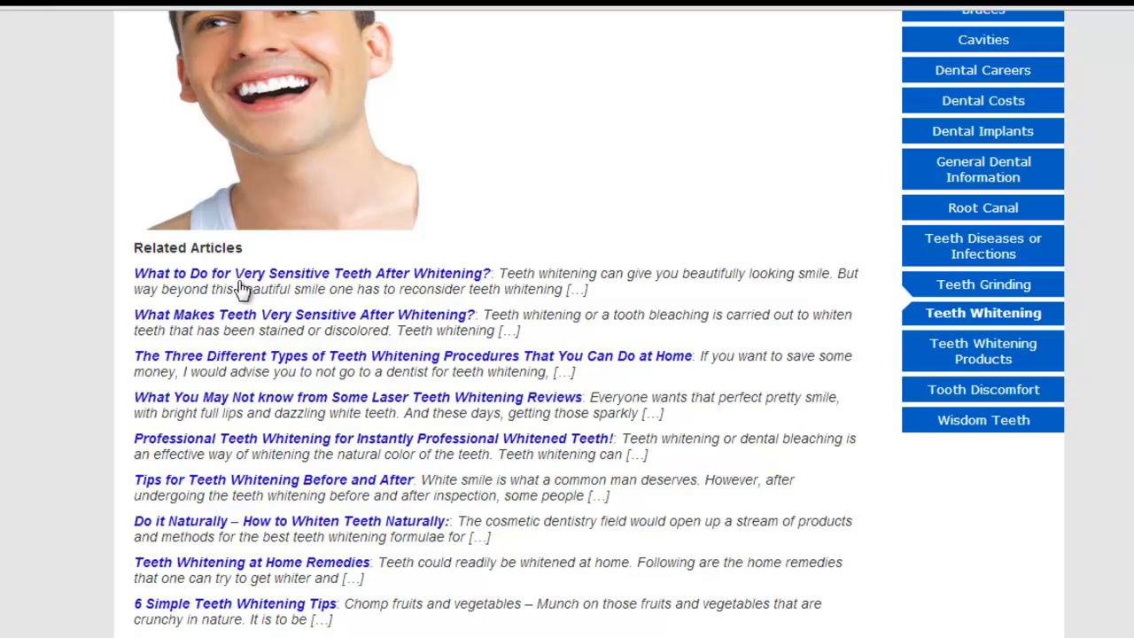
{"action": "scroll", "coordinate": [237, 417], "scroll_direction": "down", "scroll_amount": 4}
{"action": "scroll", "coordinate": [239, 423], "scroll_direction": "up", "scroll_amount": 1}
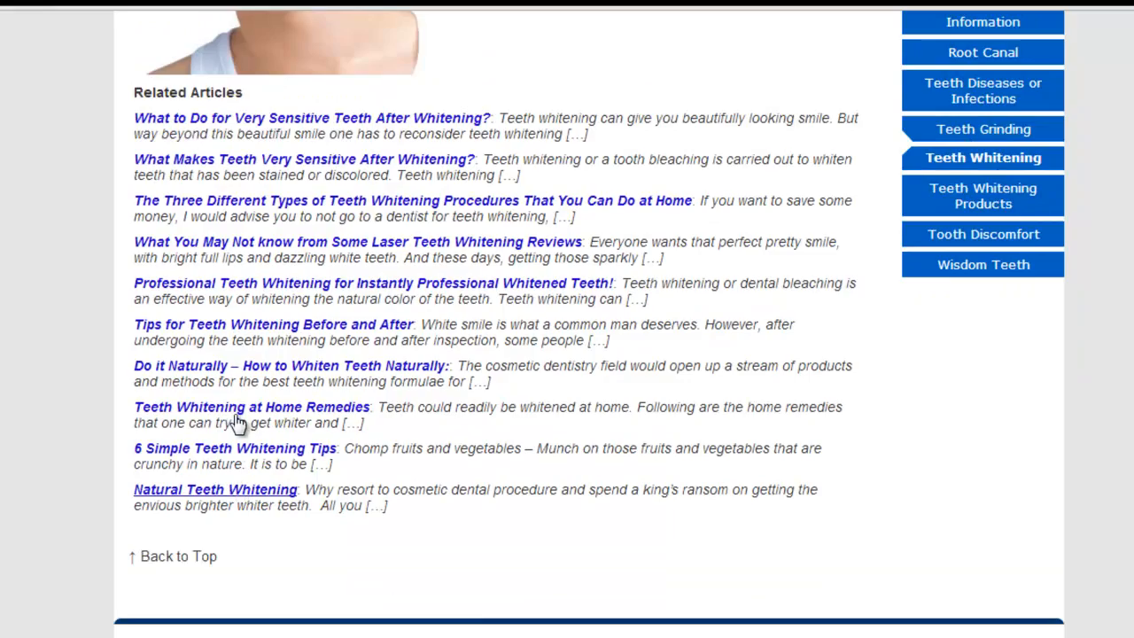
{"action": "scroll", "coordinate": [237, 423], "scroll_direction": "up", "scroll_amount": 2}
{"action": "scroll", "coordinate": [247, 347], "scroll_direction": "down", "scroll_amount": 3}
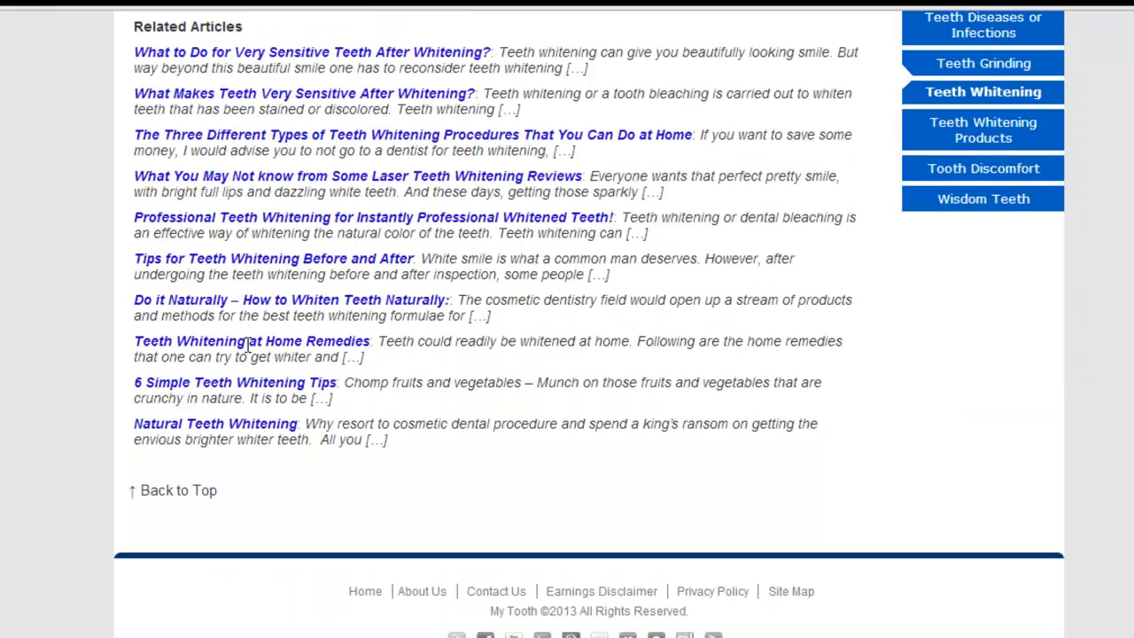
{"action": "scroll", "coordinate": [266, 354], "scroll_direction": "up", "scroll_amount": 5}
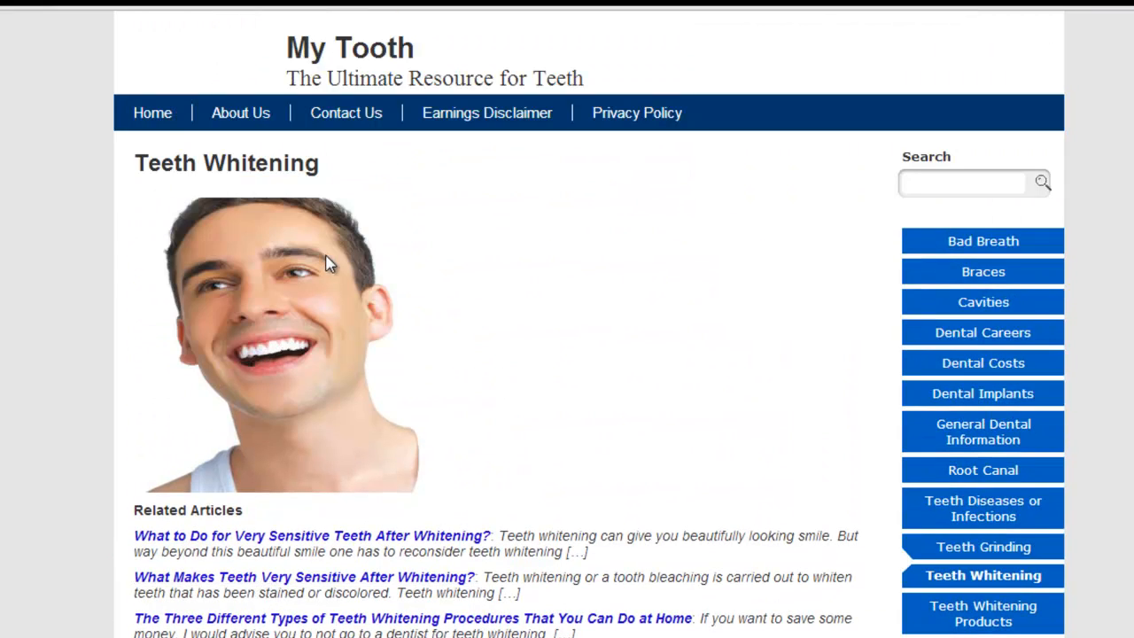
{"action": "left_click", "coordinate": [155, 114]}
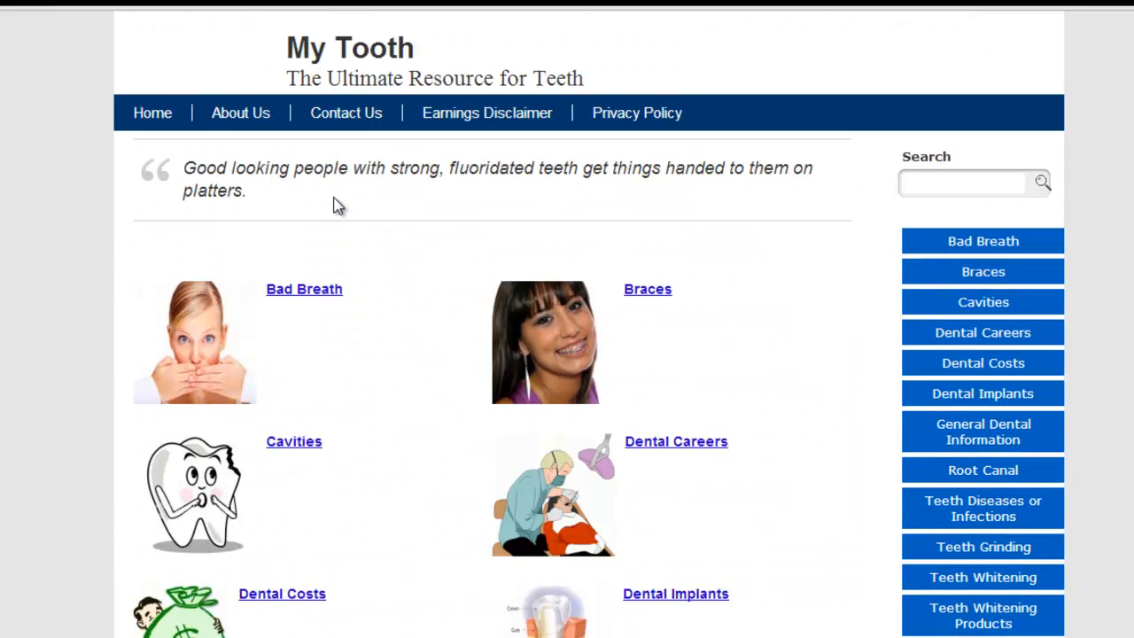
Look over the home page's category links once more and reopen the Teeth Whitening category.
{"action": "scroll", "coordinate": [336, 203], "scroll_direction": "down", "scroll_amount": 1}
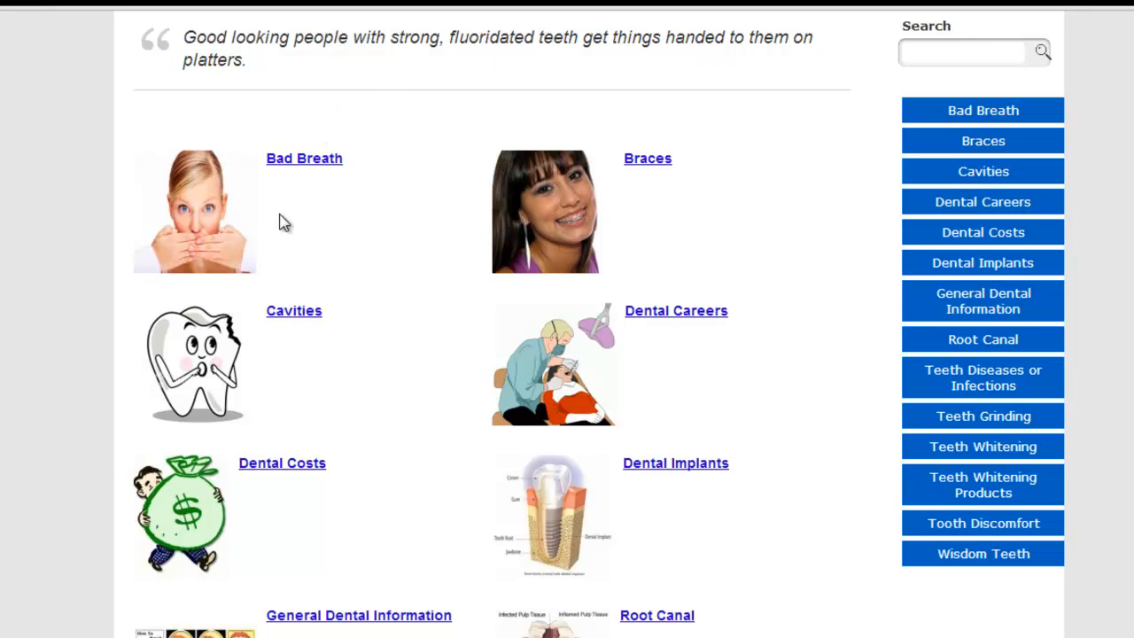
{"action": "scroll", "coordinate": [278, 223], "scroll_direction": "down", "scroll_amount": 1}
{"action": "scroll", "coordinate": [327, 282], "scroll_direction": "down", "scroll_amount": 2}
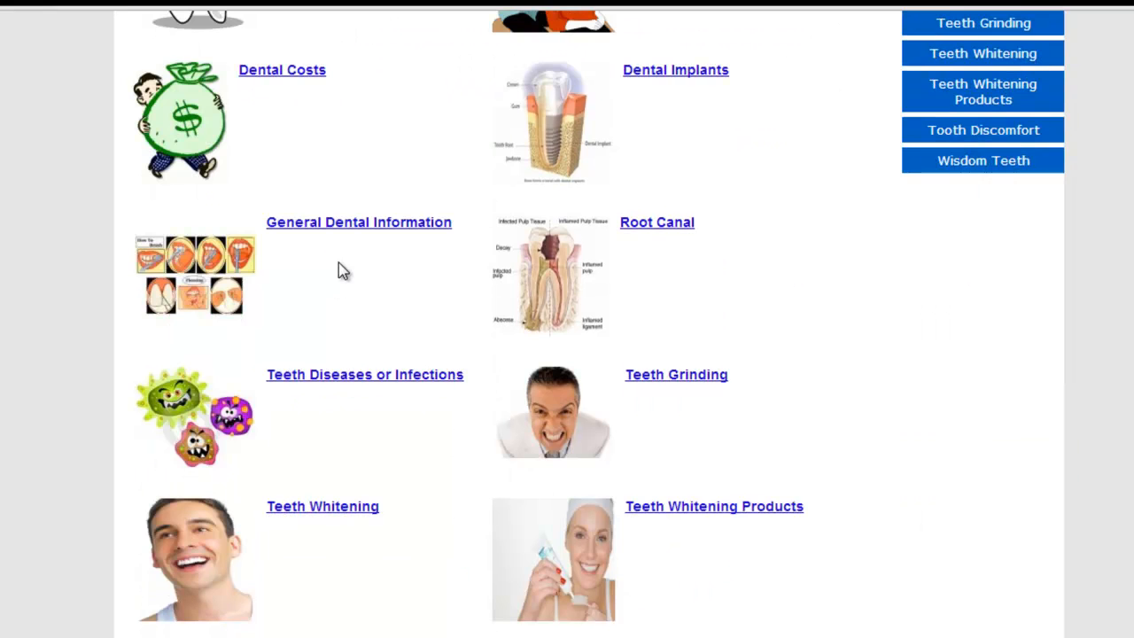
{"action": "scroll", "coordinate": [381, 398], "scroll_direction": "down", "scroll_amount": 2}
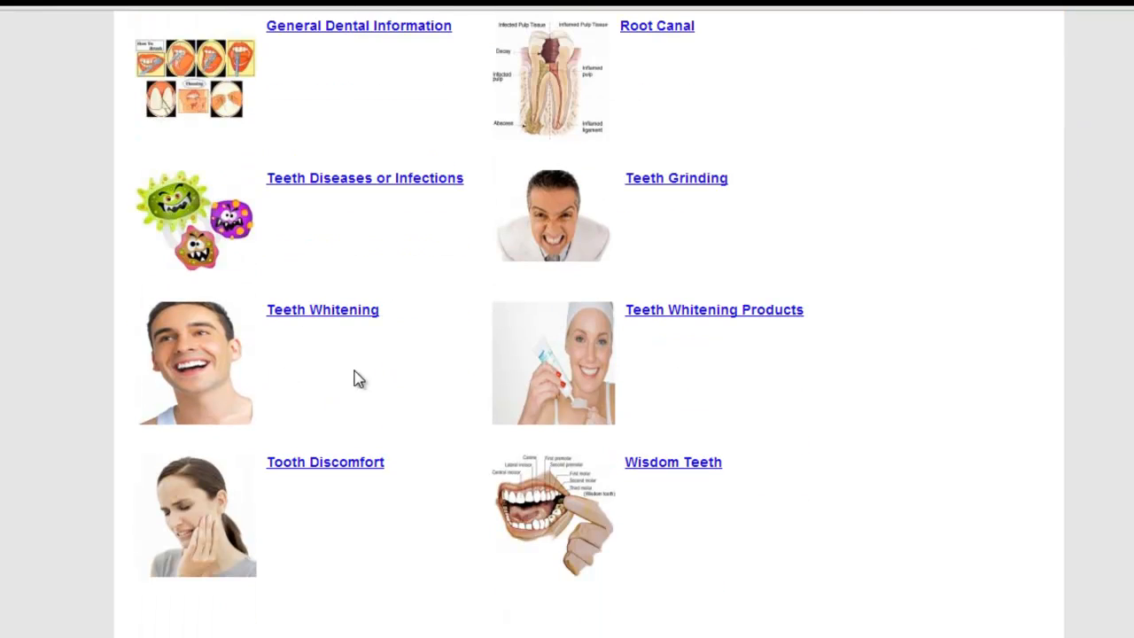
{"action": "left_click", "coordinate": [359, 310]}
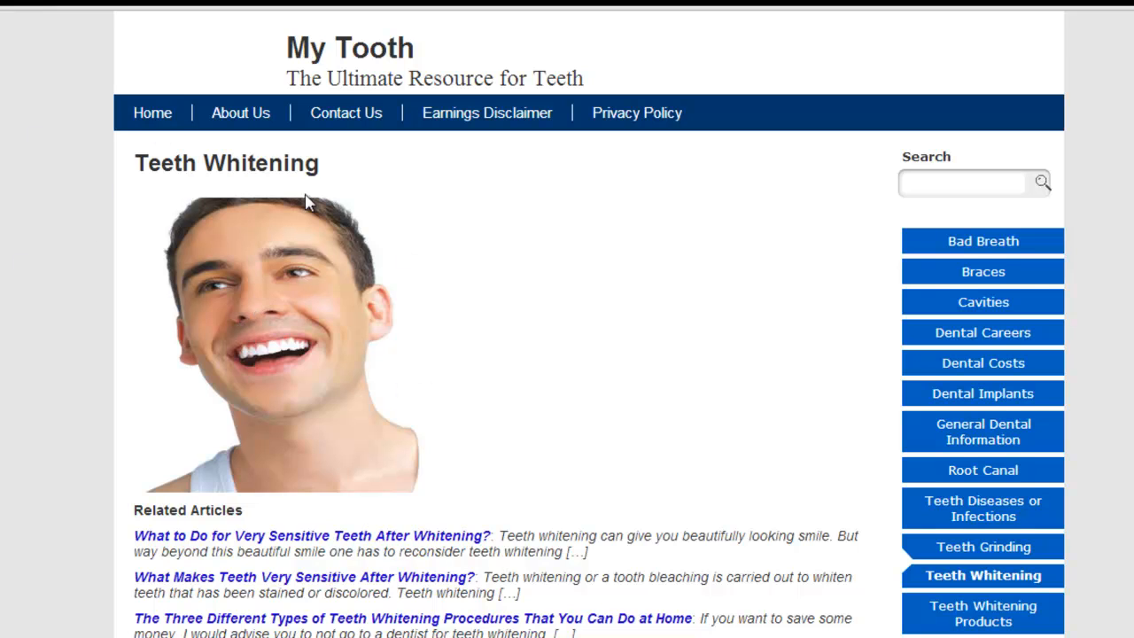
Look through the Teeth Whitening article links and open "The Three Different Types of Teeth Whitening Procedures That You Can Do at Home".
{"action": "scroll", "coordinate": [305, 201], "scroll_direction": "down", "scroll_amount": 2}
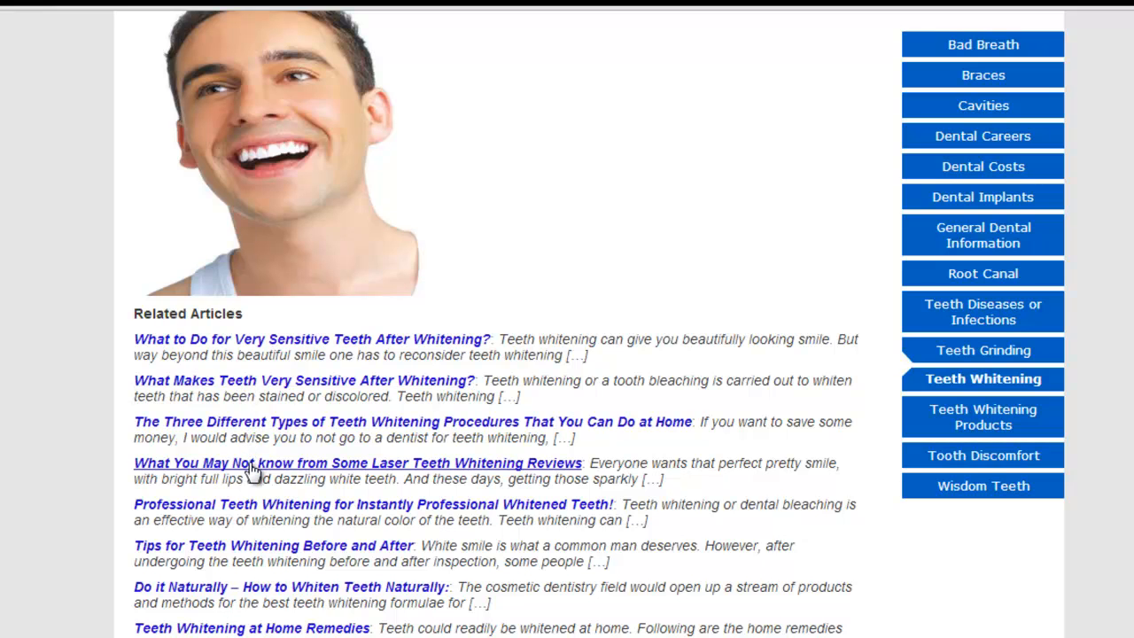
{"action": "scroll", "coordinate": [262, 354], "scroll_direction": "up", "scroll_amount": 2}
{"action": "scroll", "coordinate": [310, 372], "scroll_direction": "down", "scroll_amount": 3}
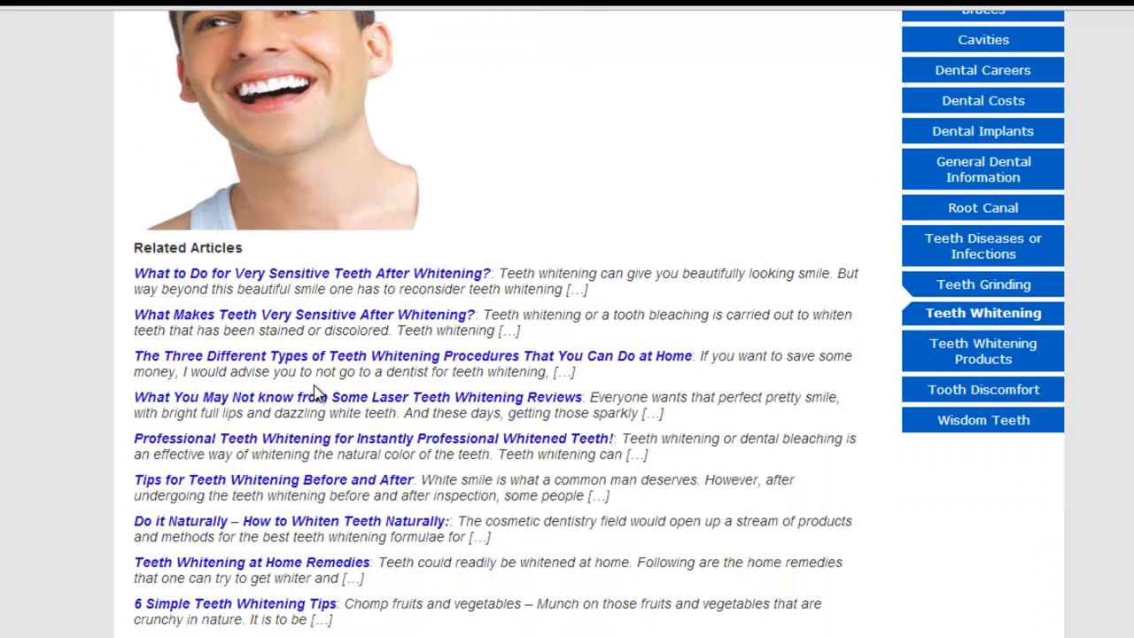
{"action": "scroll", "coordinate": [595, 386], "scroll_direction": "down", "scroll_amount": 2}
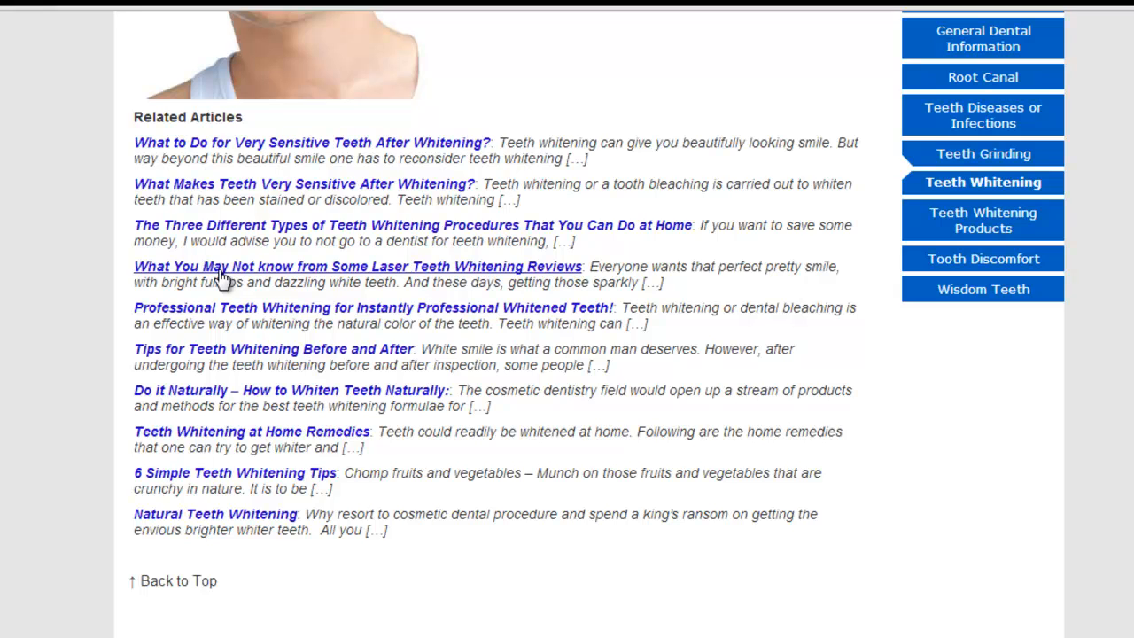
{"action": "scroll", "coordinate": [598, 328], "scroll_direction": "up", "scroll_amount": 1}
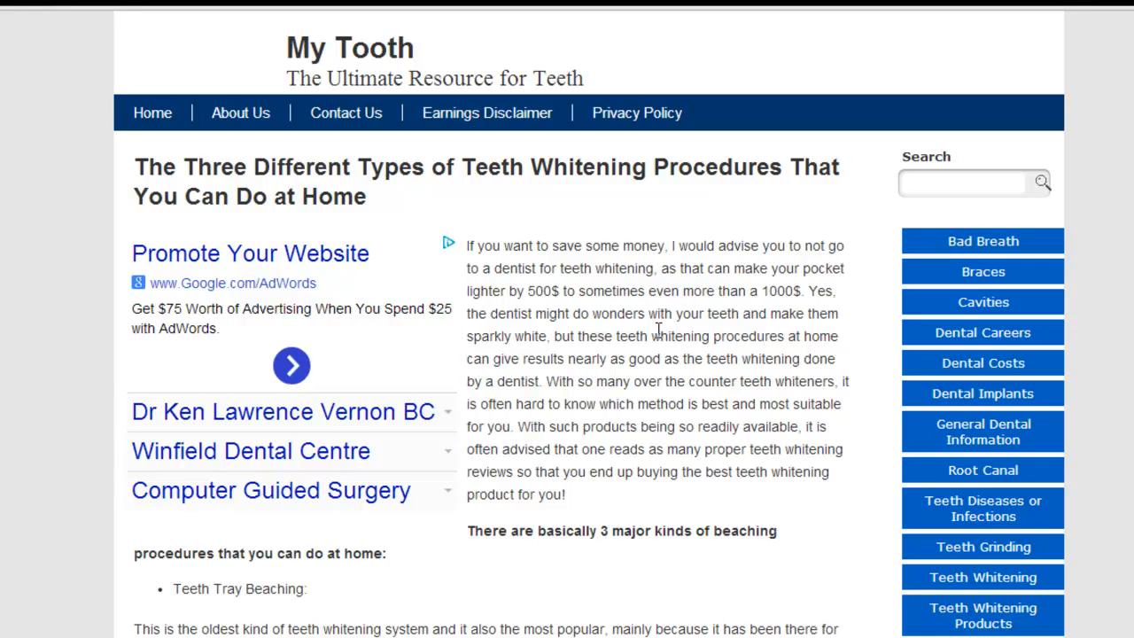
Examine the article's layout from the advertisement and body text down to the related posts list at its end.
{"action": "scroll", "coordinate": [658, 329], "scroll_direction": "down", "scroll_amount": 8}
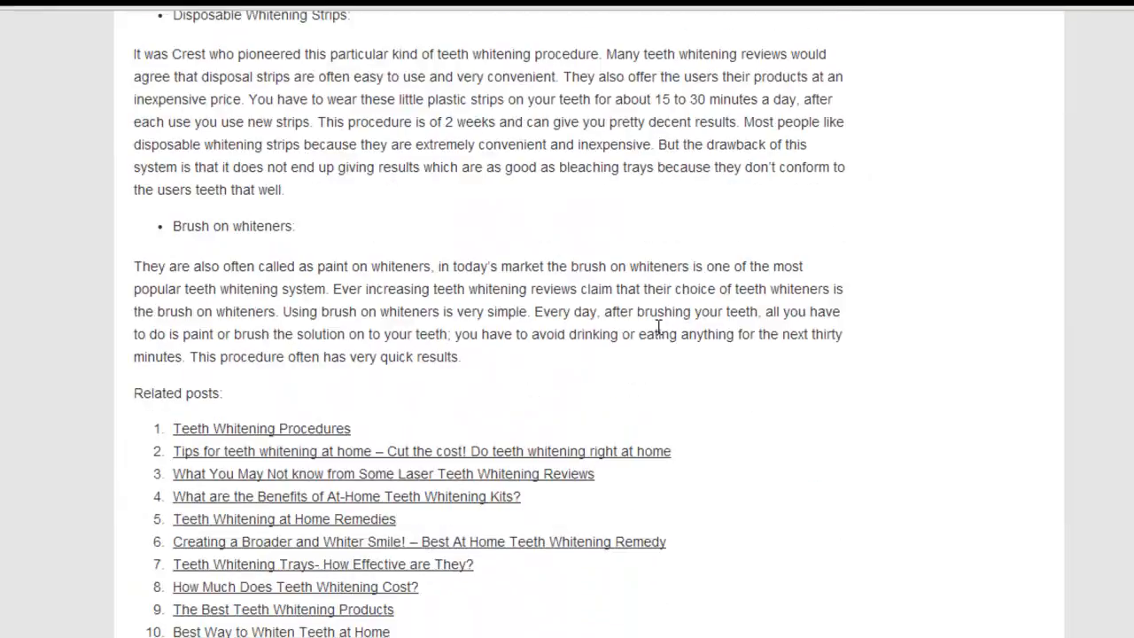
{"action": "scroll", "coordinate": [658, 330], "scroll_direction": "down", "scroll_amount": 2}
{"action": "scroll", "coordinate": [661, 332], "scroll_direction": "up", "scroll_amount": 7}
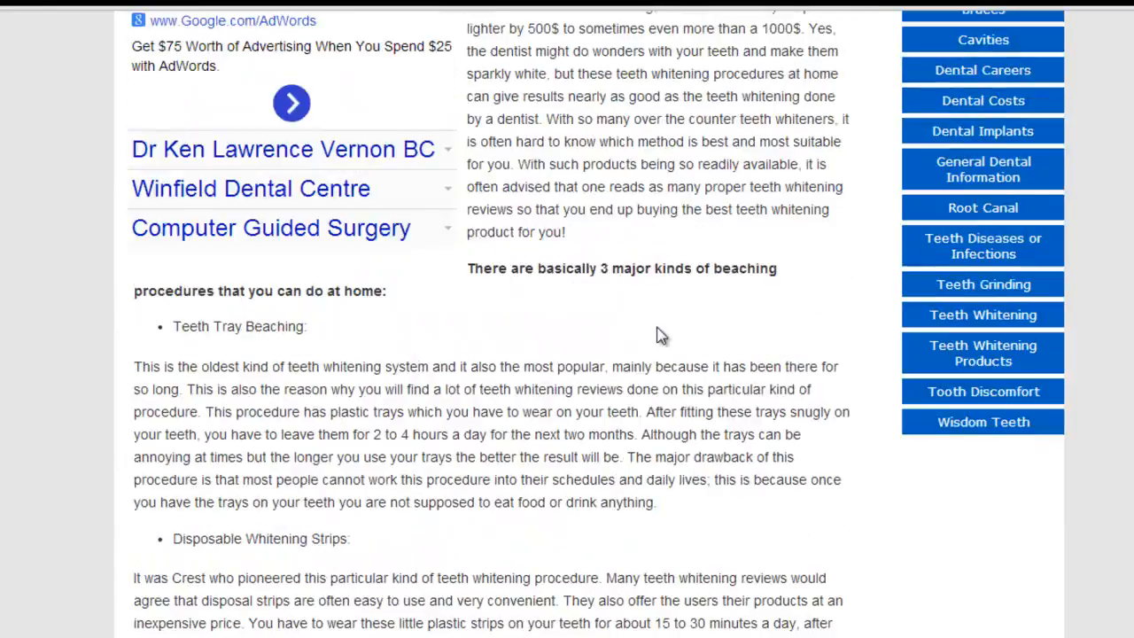
{"action": "scroll", "coordinate": [661, 336], "scroll_direction": "up", "scroll_amount": 3}
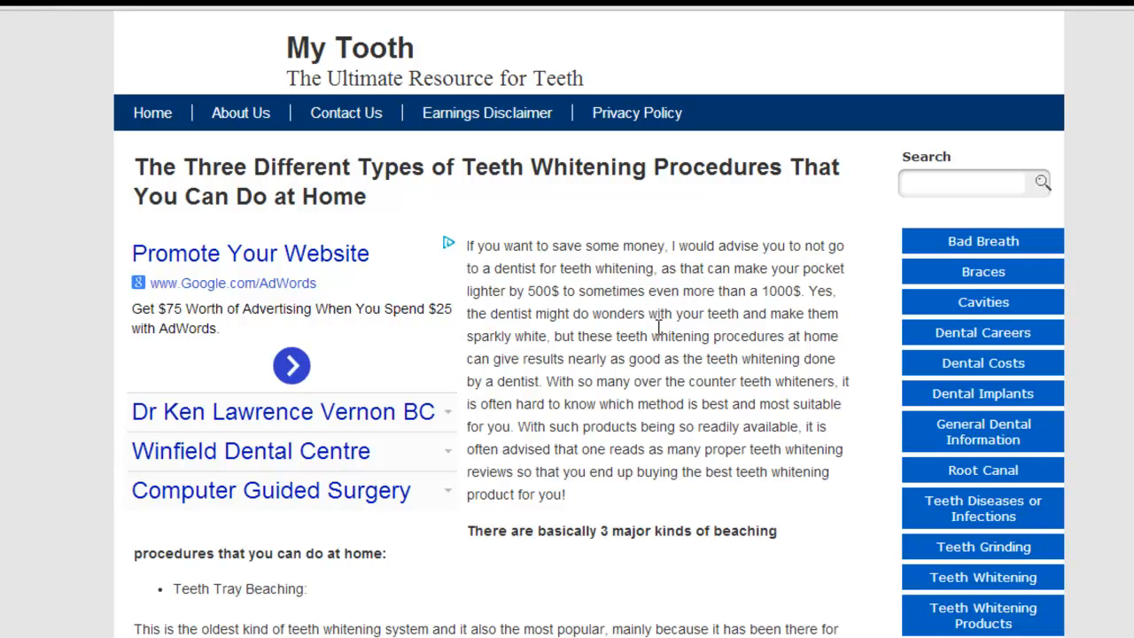
{"action": "scroll", "coordinate": [655, 319], "scroll_direction": "down", "scroll_amount": 5}
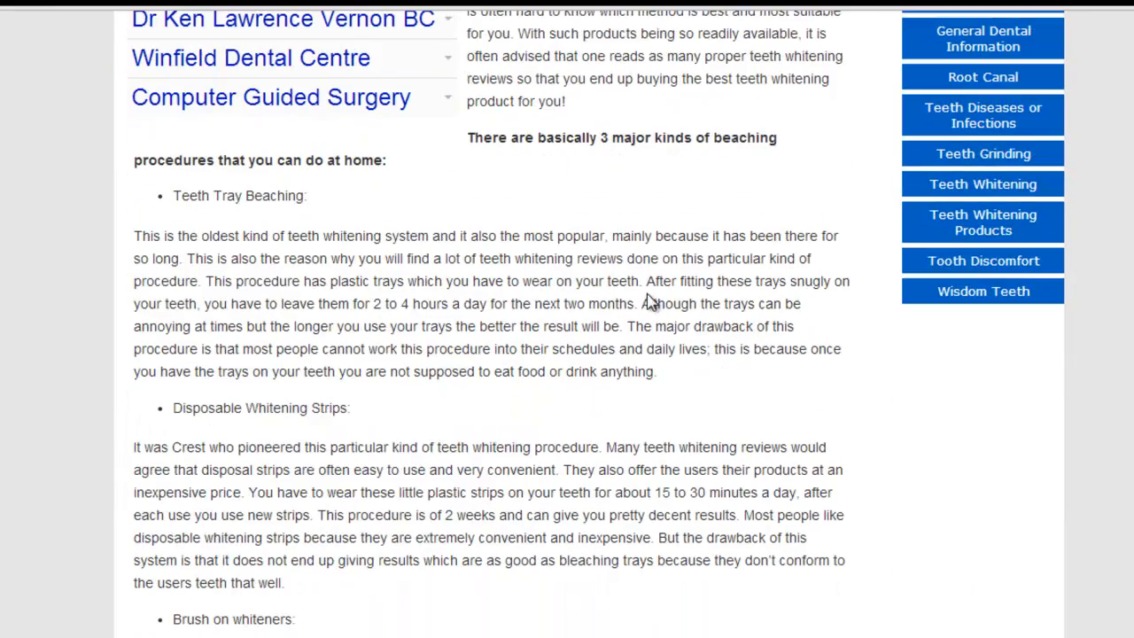
{"action": "scroll", "coordinate": [649, 296], "scroll_direction": "down", "scroll_amount": 4}
{"action": "scroll", "coordinate": [649, 297], "scroll_direction": "down", "scroll_amount": 2}
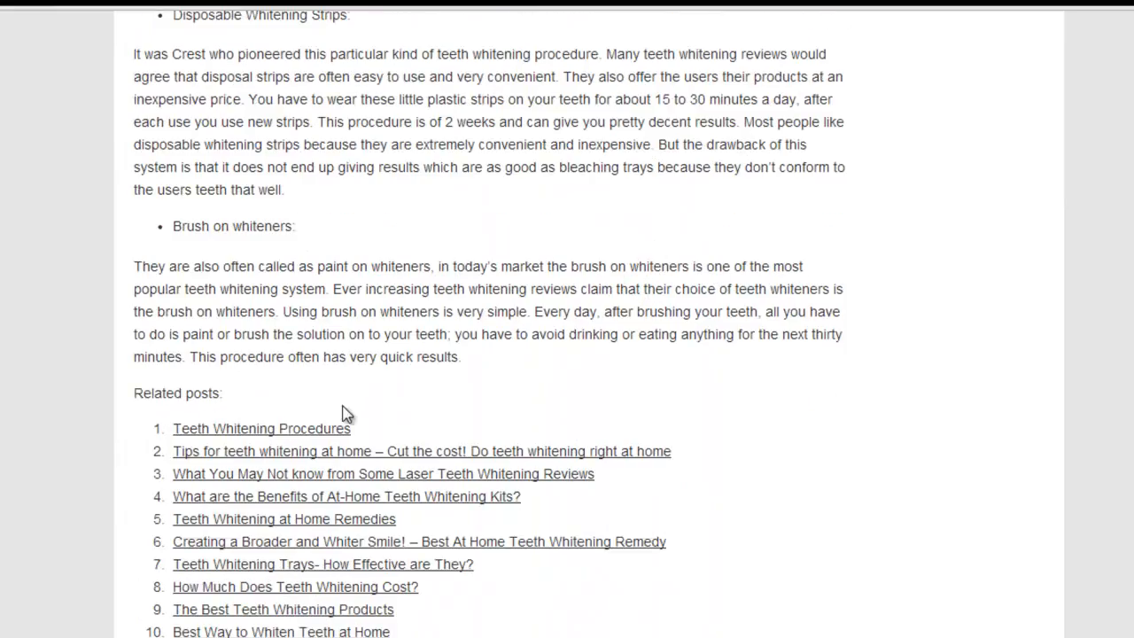
{"action": "scroll", "coordinate": [375, 390], "scroll_direction": "down", "scroll_amount": 2}
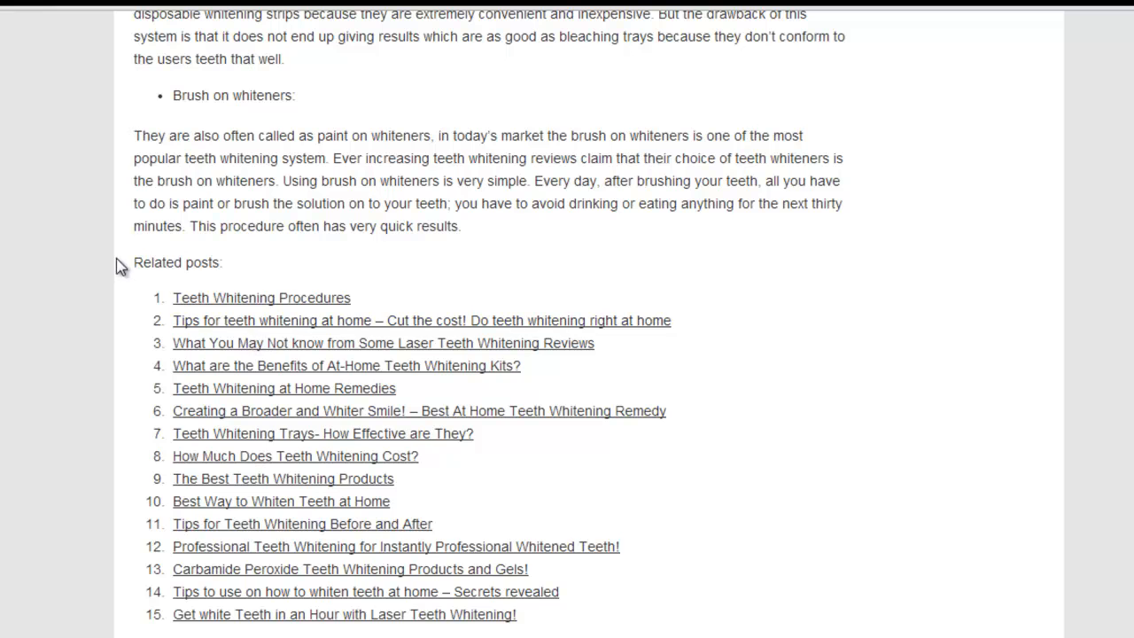
Examine the Related posts list at the end of the article and compare its titles with the article's heading and body.
{"action": "left_click_drag", "start_coordinate": [116, 258], "coordinate": [169, 283]}
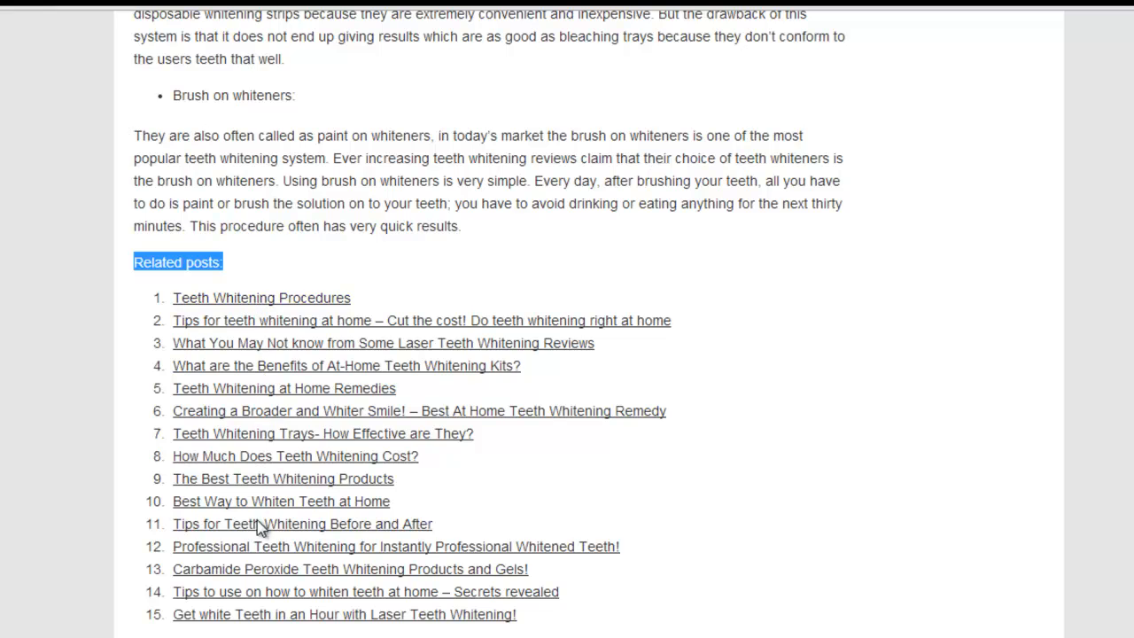
{"action": "scroll", "coordinate": [255, 576], "scroll_direction": "up", "scroll_amount": 10}
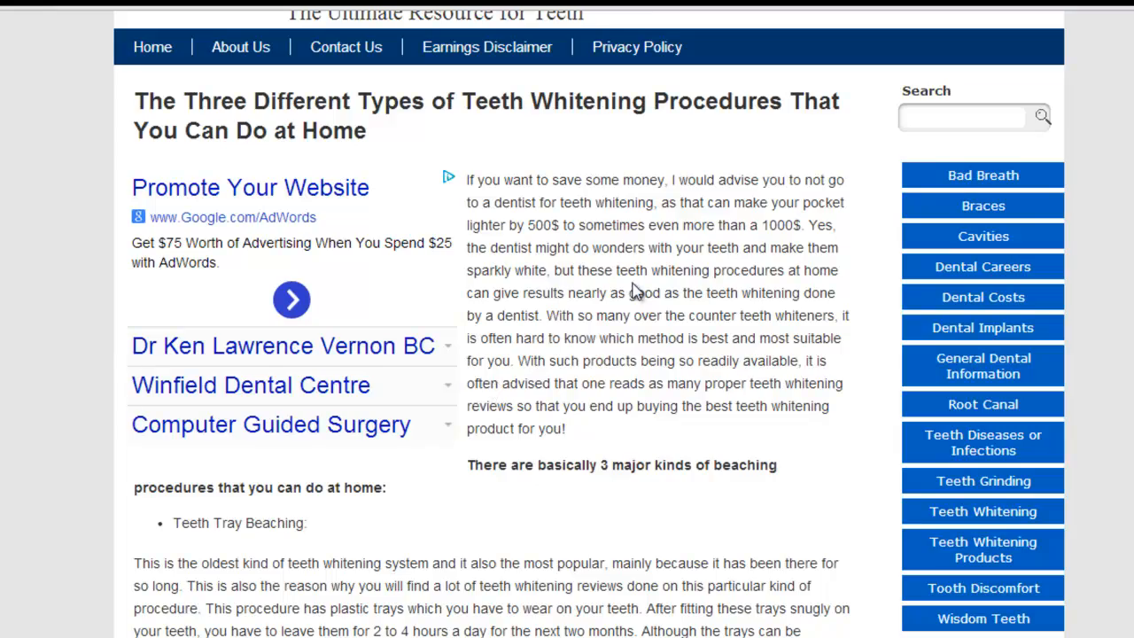
{"action": "scroll", "coordinate": [632, 287], "scroll_direction": "down", "scroll_amount": 3}
{"action": "scroll", "coordinate": [632, 288], "scroll_direction": "down", "scroll_amount": 5}
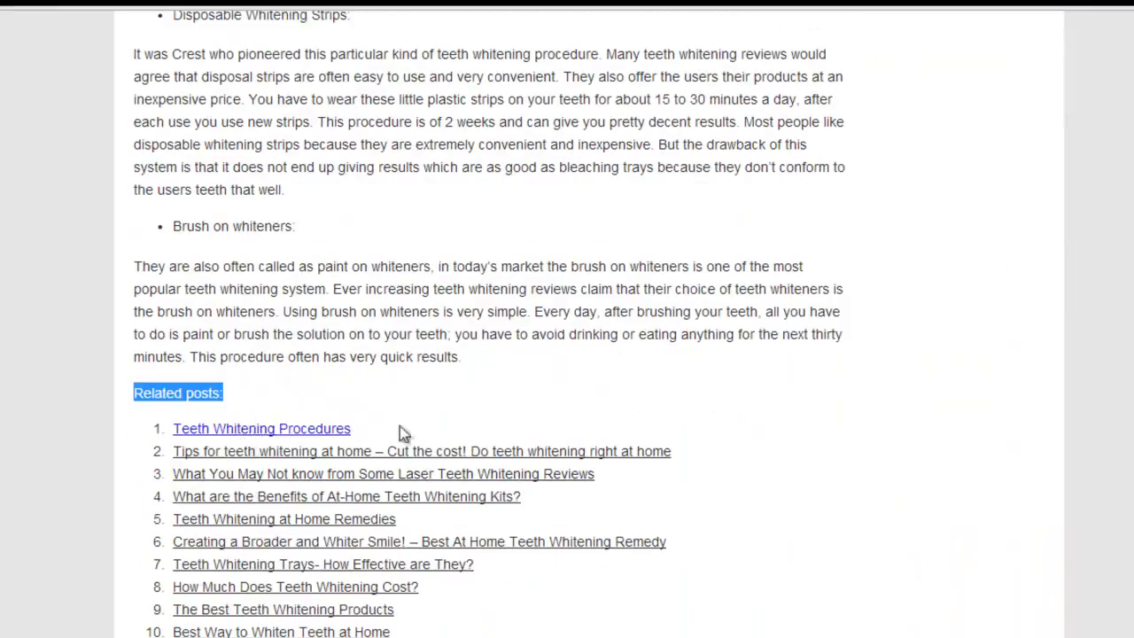
{"action": "scroll", "coordinate": [399, 430], "scroll_direction": "up", "scroll_amount": 8}
{"action": "scroll", "coordinate": [569, 442], "scroll_direction": "down", "scroll_amount": 8}
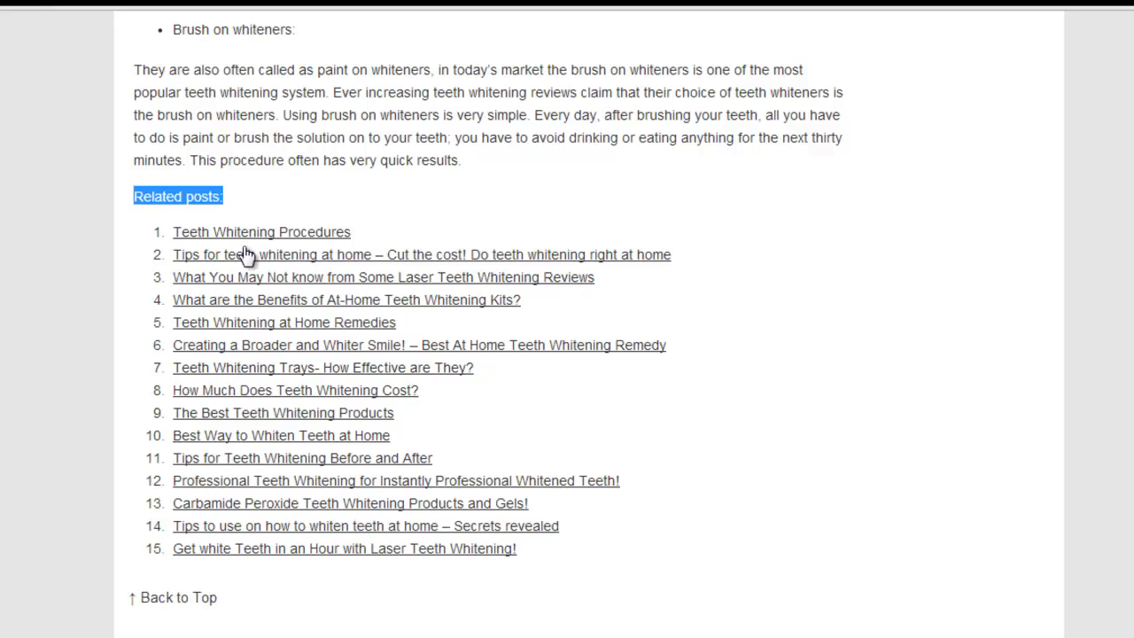
{"action": "left_click", "coordinate": [270, 188]}
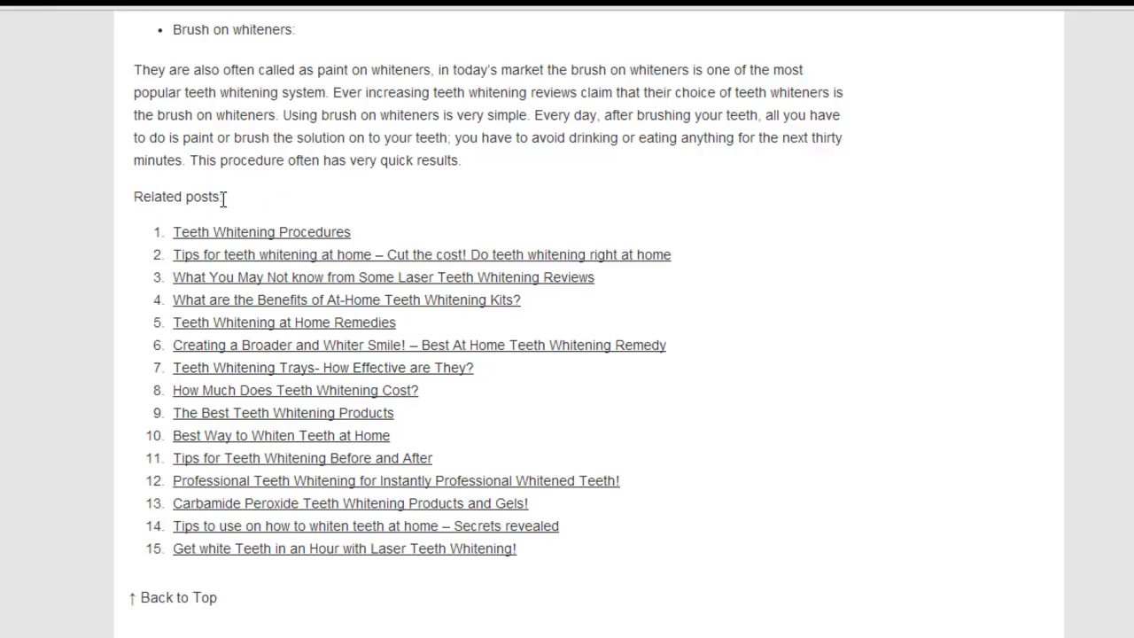
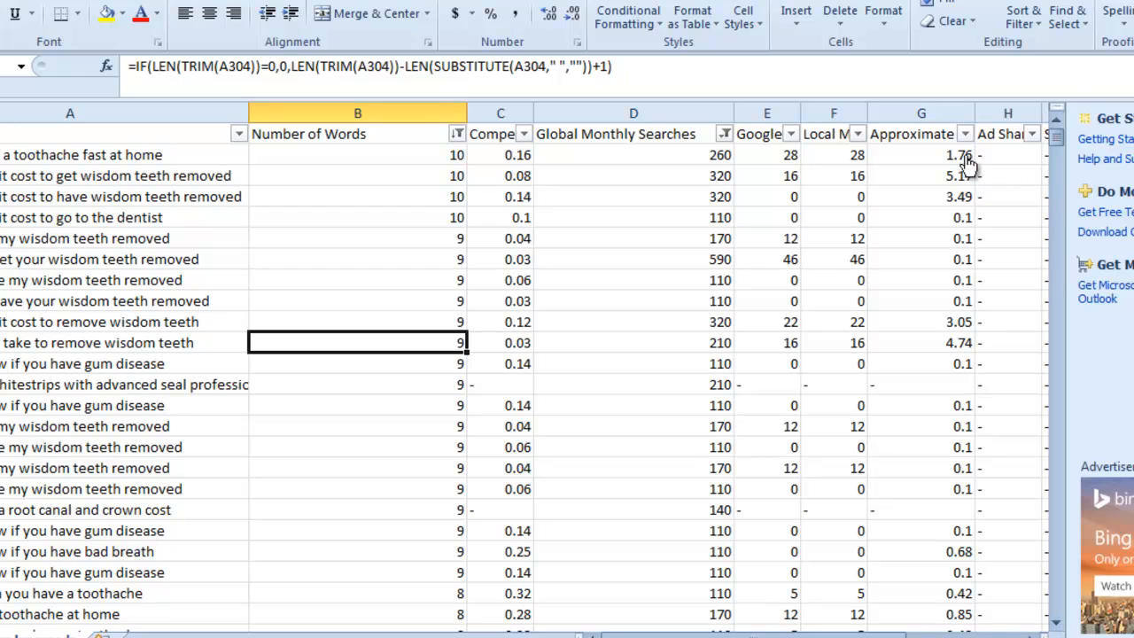
In the keyword spreadsheet, widen the Approximate CPC column and inspect the CPC cells of the wisdom teeth cost and removal keywords.
{"action": "left_click_drag", "start_coordinate": [974, 112], "coordinate": [1063, 108]}
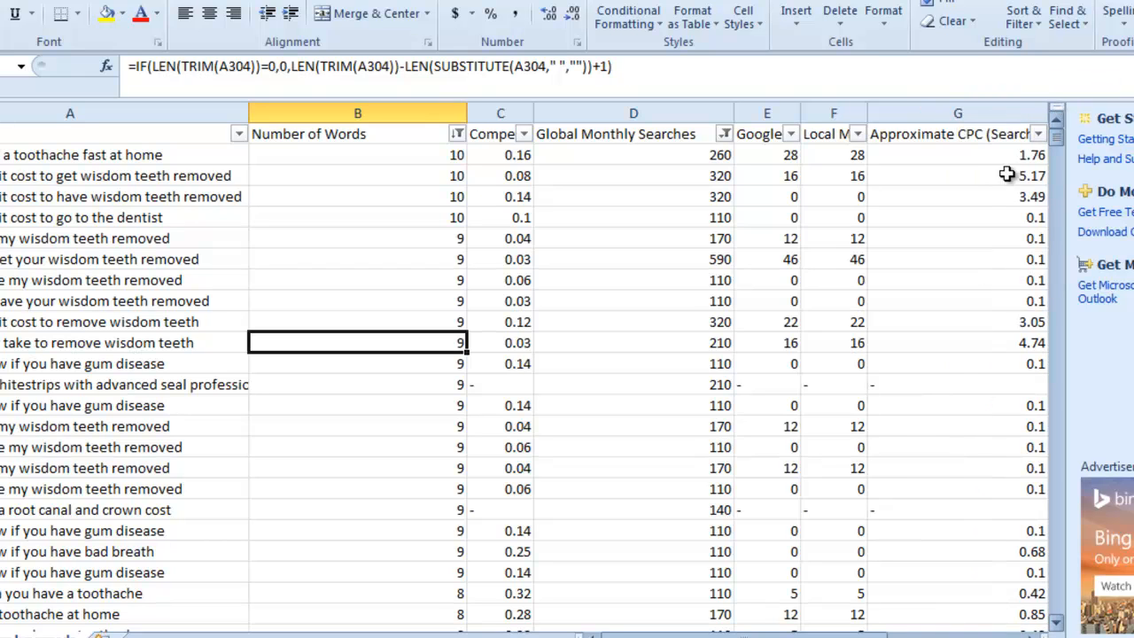
{"action": "left_click_drag", "start_coordinate": [699, 634], "coordinate": [661, 631]}
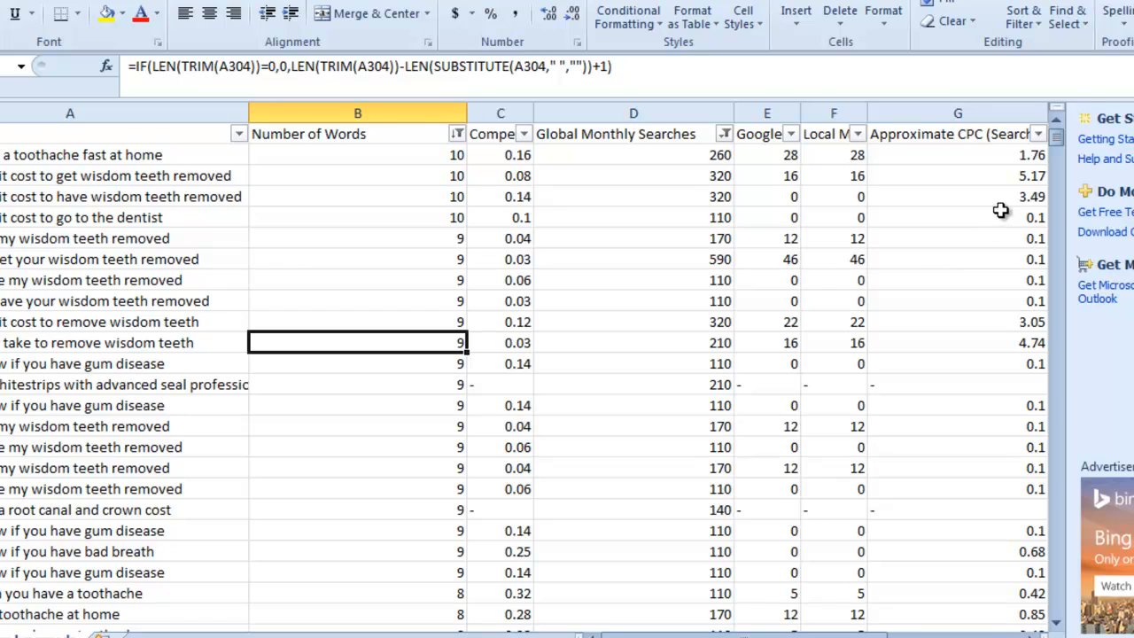
{"action": "left_click", "coordinate": [1012, 174]}
{"action": "left_click", "coordinate": [1032, 203]}
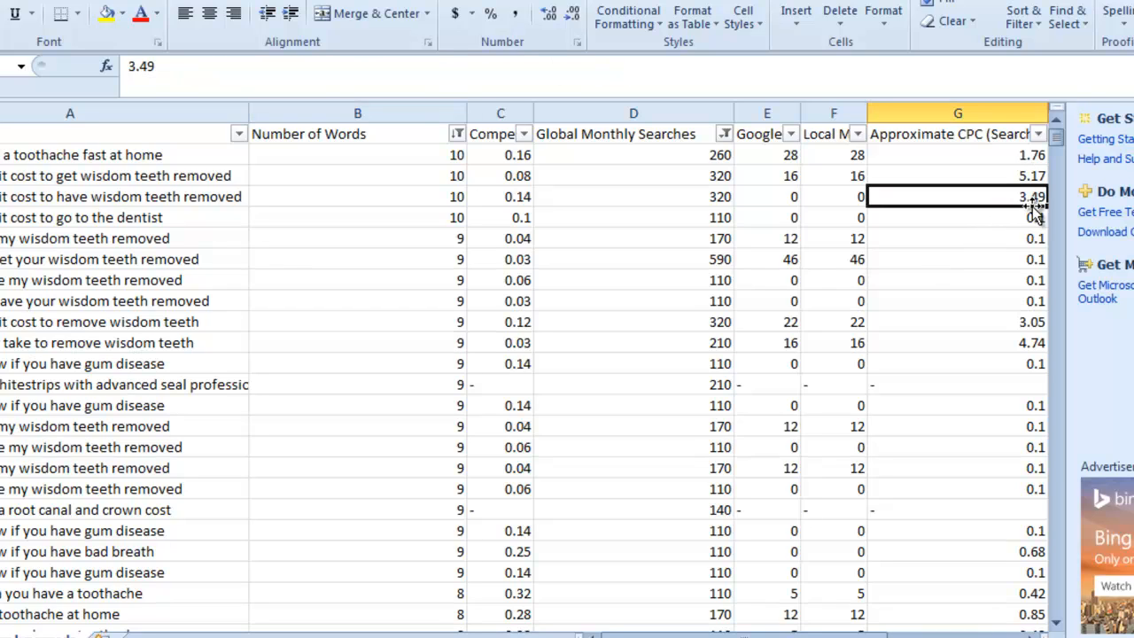
{"action": "left_click", "coordinate": [1001, 344]}
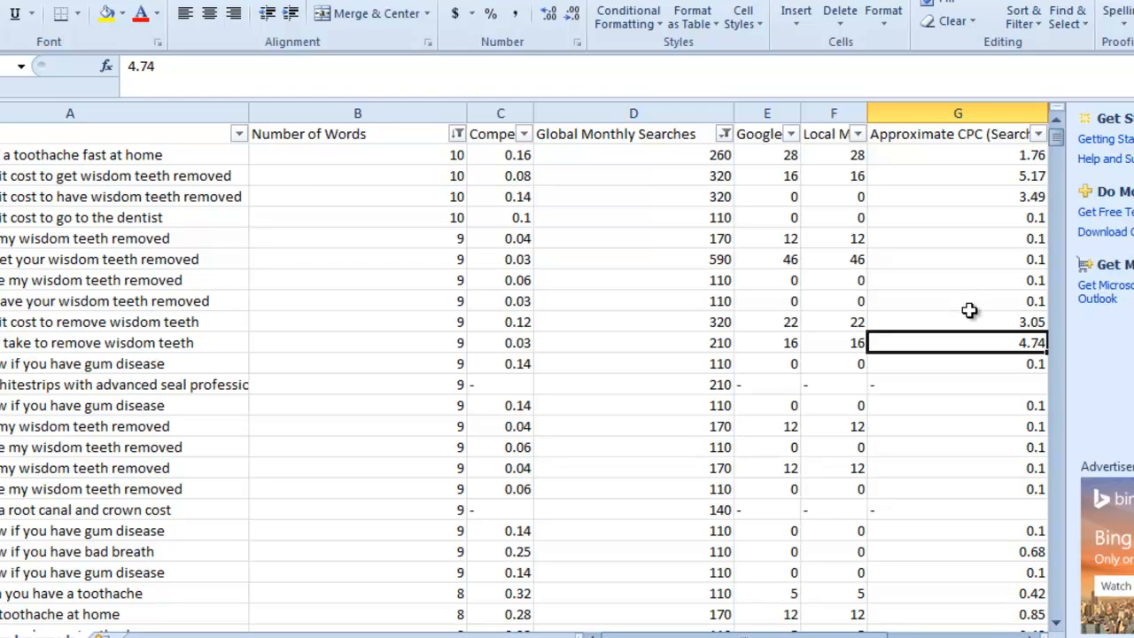
Examine the CPC values of the long-tail keywords further down the list, back up to the header row.
{"action": "scroll", "coordinate": [969, 310], "scroll_direction": "down", "scroll_amount": 1}
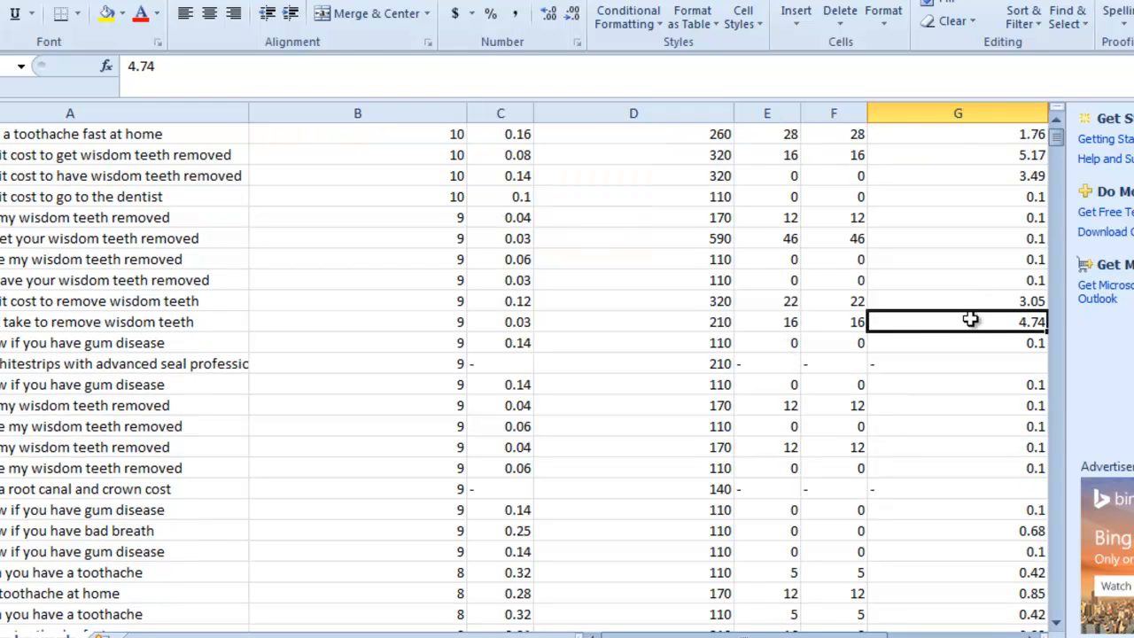
{"action": "scroll", "coordinate": [986, 394], "scroll_direction": "down", "scroll_amount": 3}
{"action": "scroll", "coordinate": [987, 393], "scroll_direction": "down", "scroll_amount": 3}
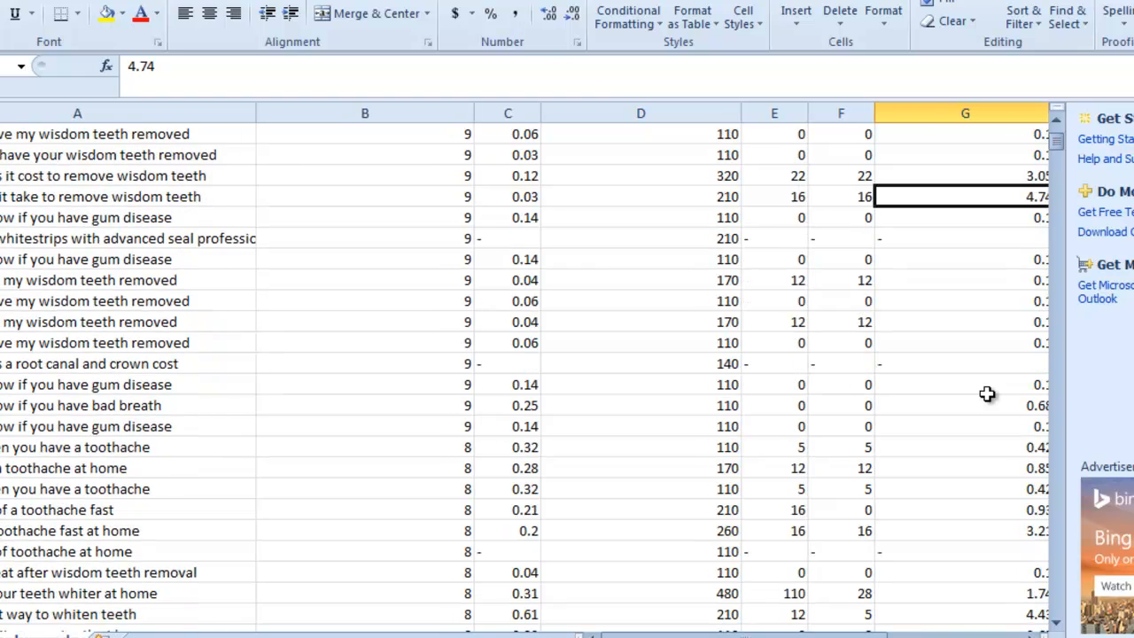
{"action": "scroll", "coordinate": [987, 393], "scroll_direction": "up", "scroll_amount": 3}
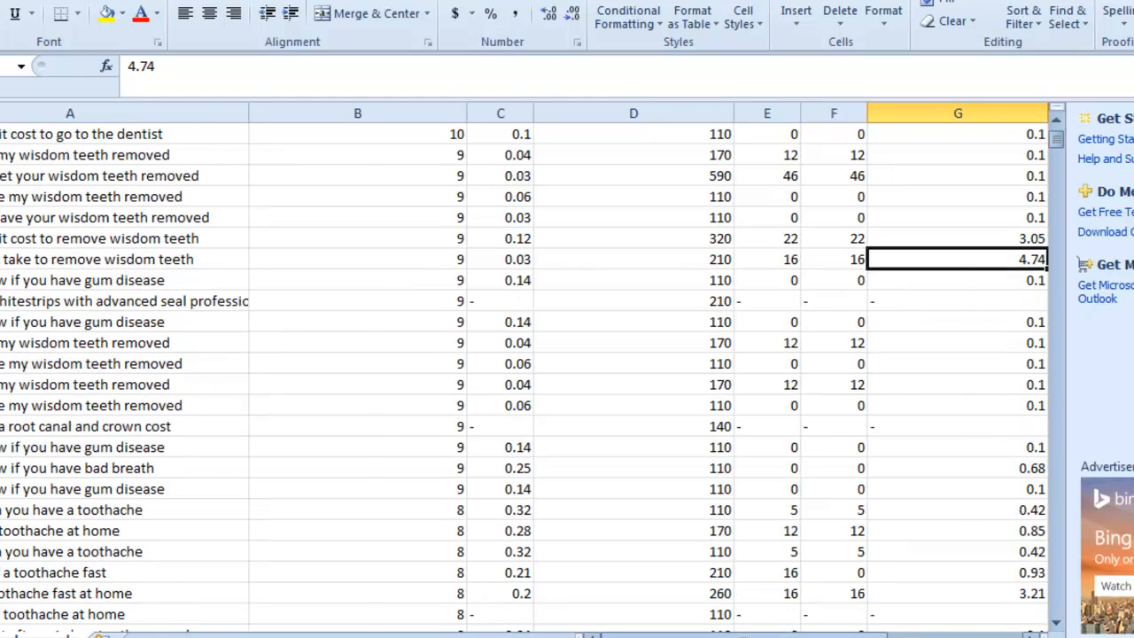
{"action": "mouse_move", "coordinate": [760, 636]}
{"action": "left_mouse_down"}
{"action": "mouse_move", "coordinate": [779, 635]}
{"action": "mouse_move", "coordinate": [759, 636]}
{"action": "left_mouse_up"}
{"action": "left_click", "coordinate": [1016, 366]}
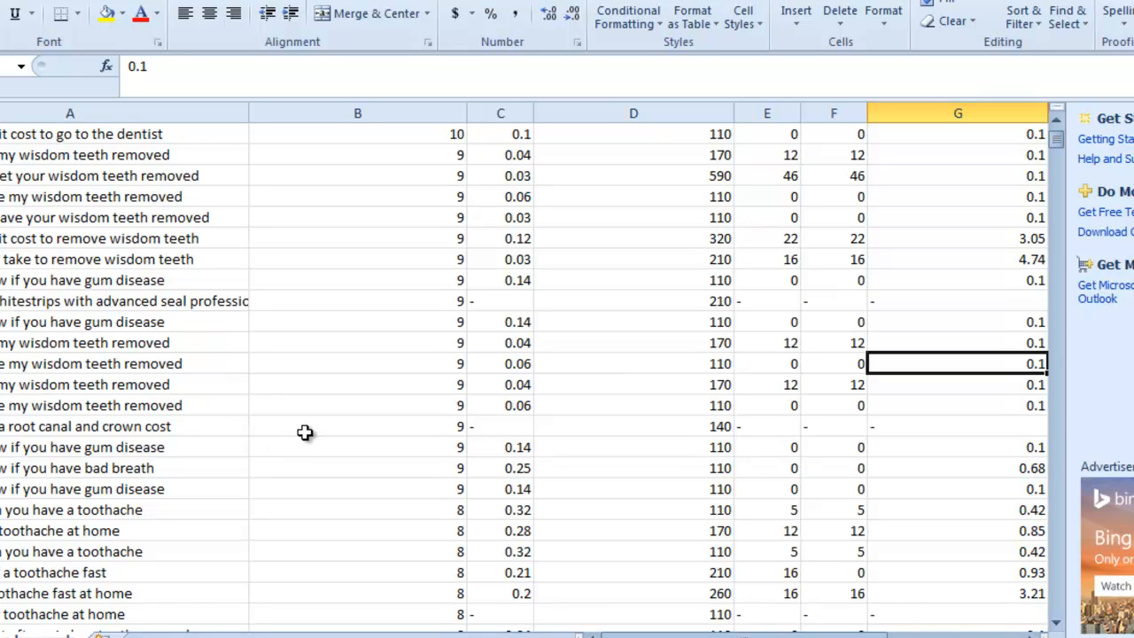
{"action": "scroll", "coordinate": [304, 433], "scroll_direction": "down", "scroll_amount": 1}
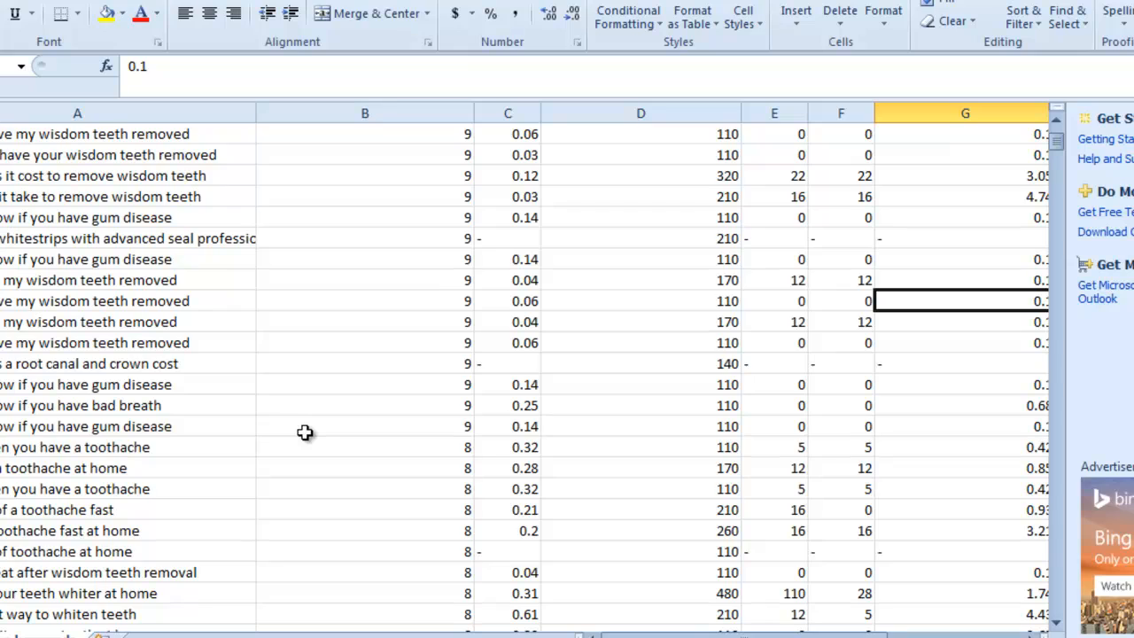
{"action": "scroll", "coordinate": [303, 432], "scroll_direction": "down", "scroll_amount": 1}
{"action": "scroll", "coordinate": [304, 432], "scroll_direction": "down", "scroll_amount": 4}
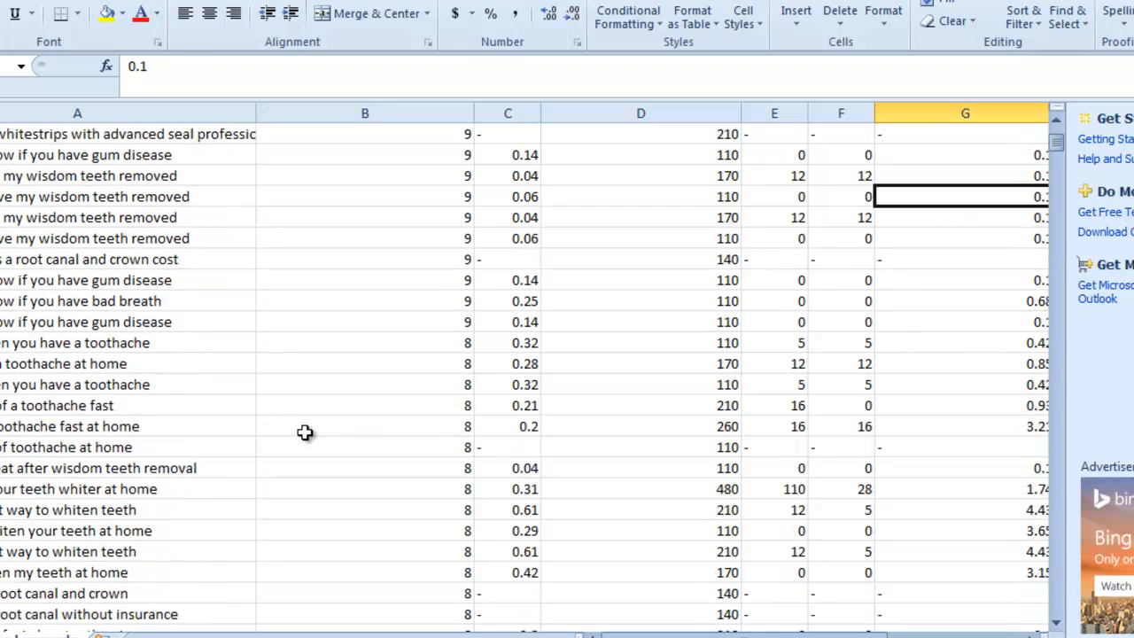
{"action": "scroll", "coordinate": [314, 432], "scroll_direction": "down", "scroll_amount": 1}
{"action": "scroll", "coordinate": [380, 443], "scroll_direction": "up", "scroll_amount": 8}
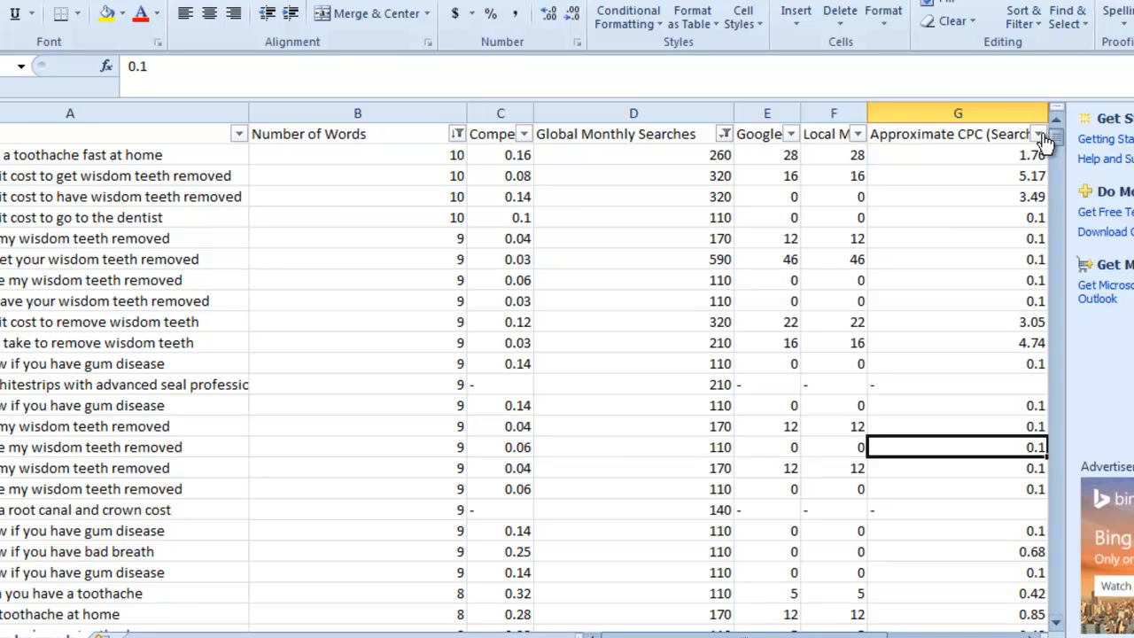
Sort the keyword list by Approximate CPC from smallest to largest.
{"action": "left_click", "coordinate": [1038, 135]}
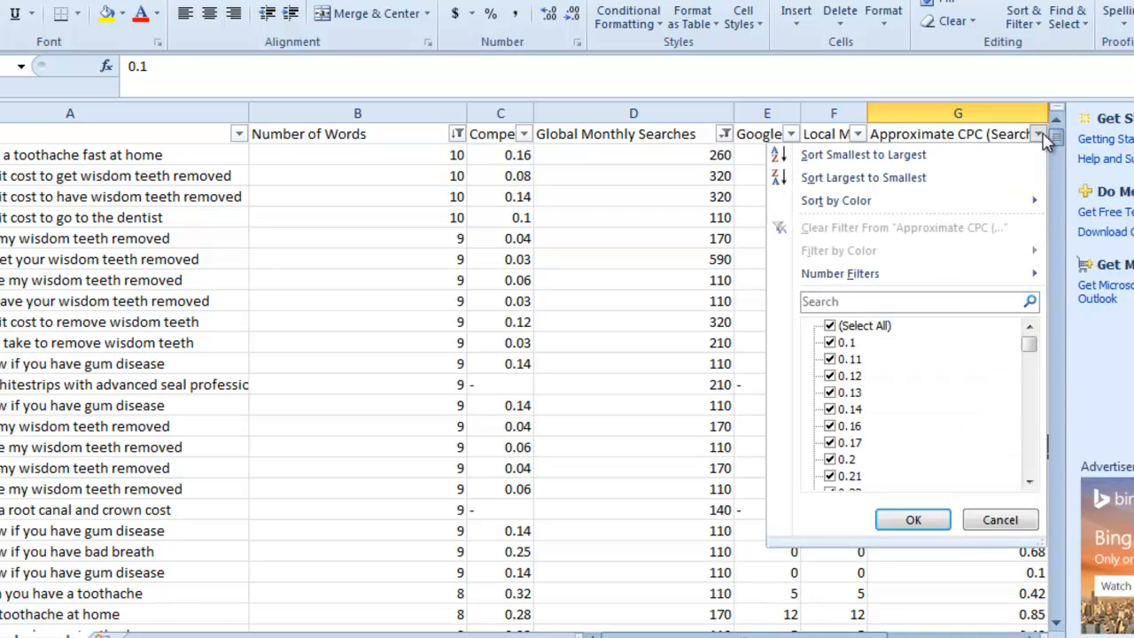
{"action": "left_click", "coordinate": [966, 155]}
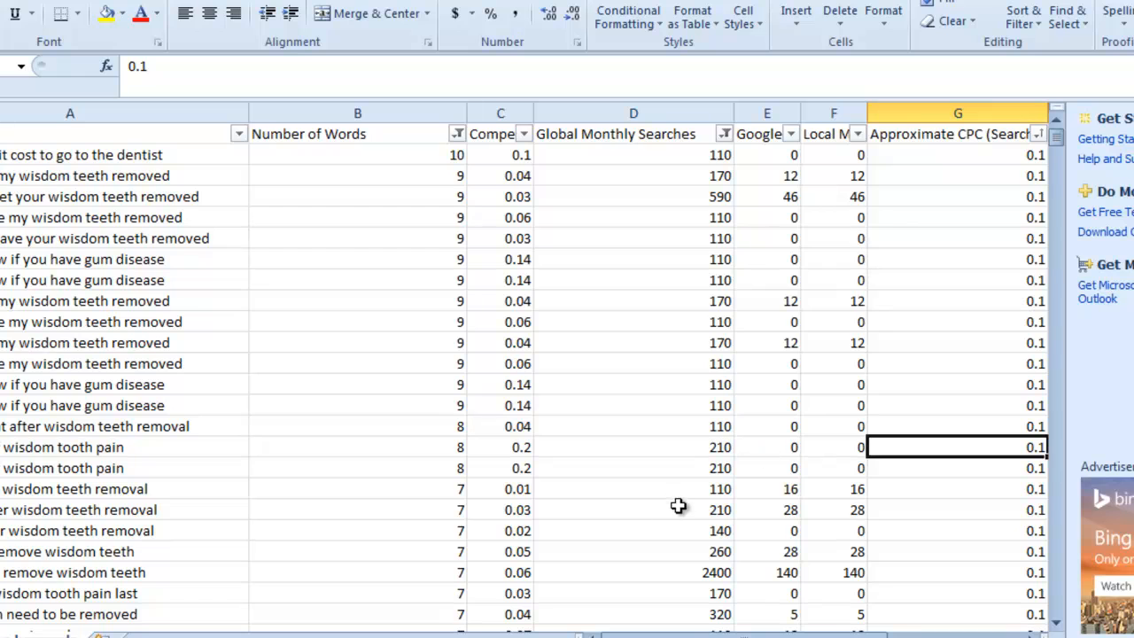
{"action": "mouse_move", "coordinate": [699, 636]}
{"action": "left_mouse_down"}
{"action": "mouse_move", "coordinate": [728, 636]}
{"action": "mouse_move", "coordinate": [696, 636]}
{"action": "left_mouse_up"}
Include keywords of 1, 2, 3 and 4 words in the Number of Words filter so that every word count is selected.
{"action": "left_click", "coordinate": [457, 134]}
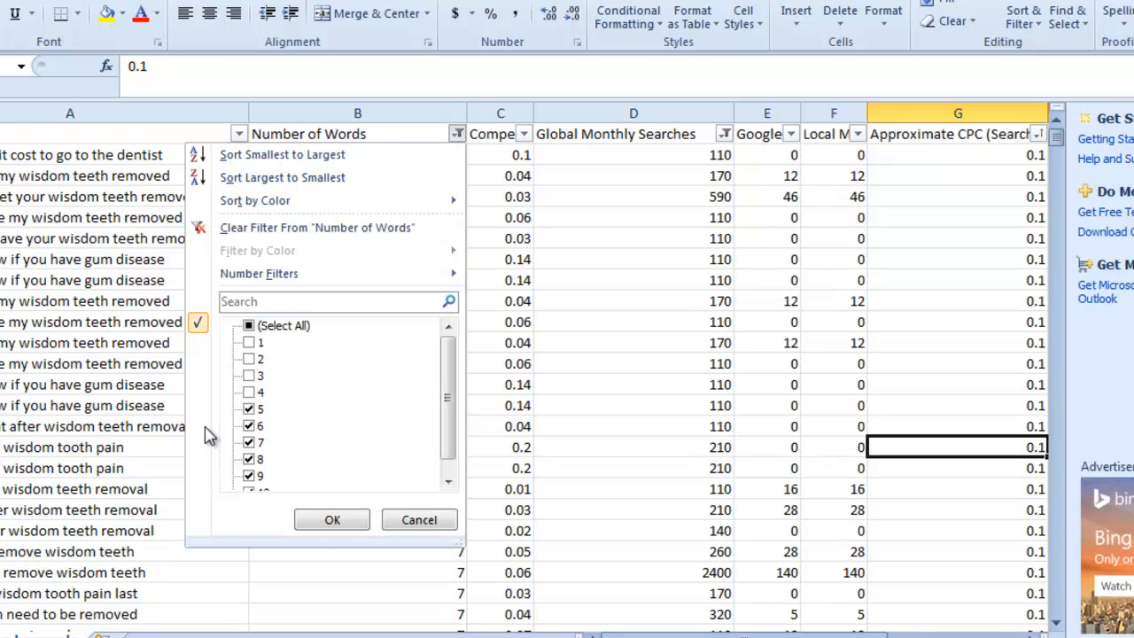
{"action": "left_click", "coordinate": [250, 392]}
{"action": "left_click", "coordinate": [250, 392]}
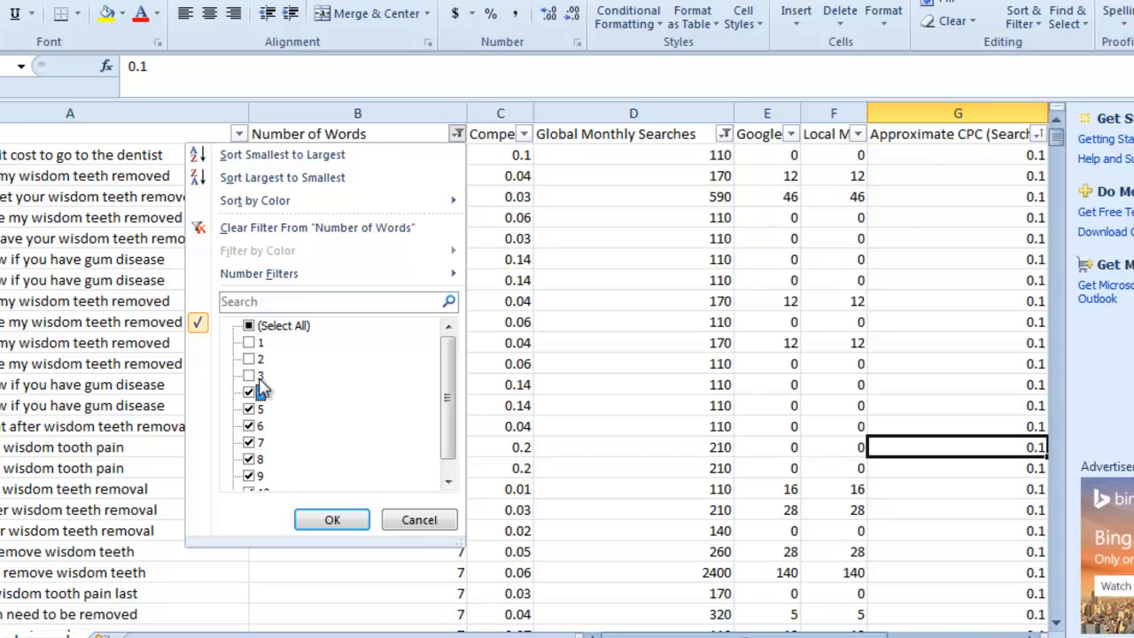
{"action": "left_click", "coordinate": [249, 375]}
{"action": "left_click", "coordinate": [249, 359]}
{"action": "left_click", "coordinate": [249, 343]}
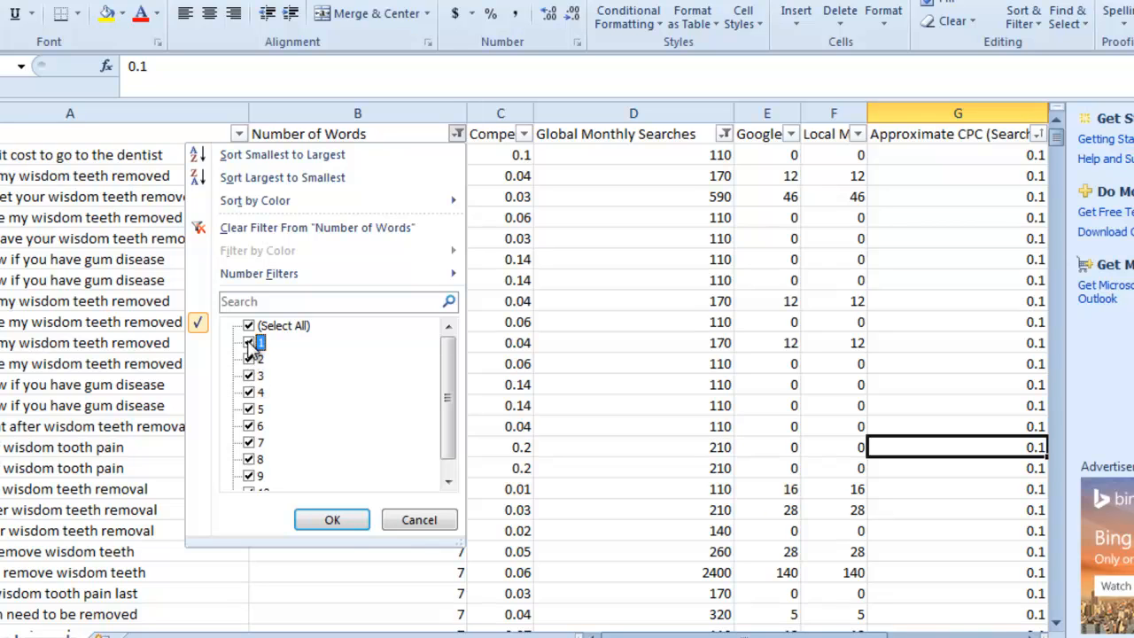
{"action": "left_click", "coordinate": [335, 529]}
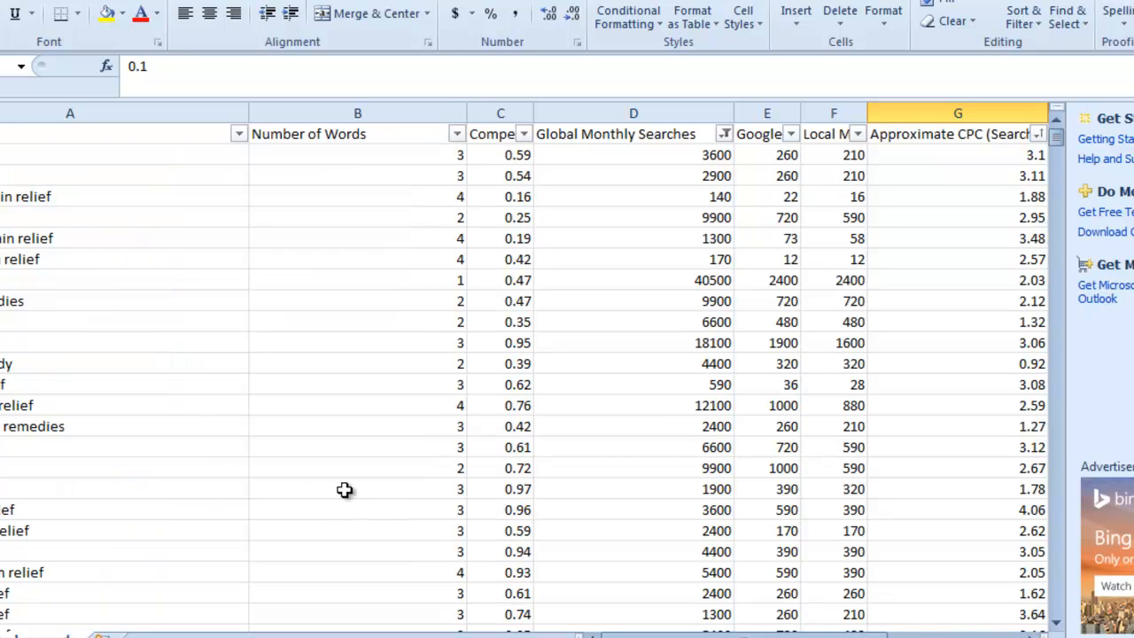
Look over the keyword rows at the start of the list, including the single-word keyword "toothache".
{"action": "left_click", "coordinate": [227, 280]}
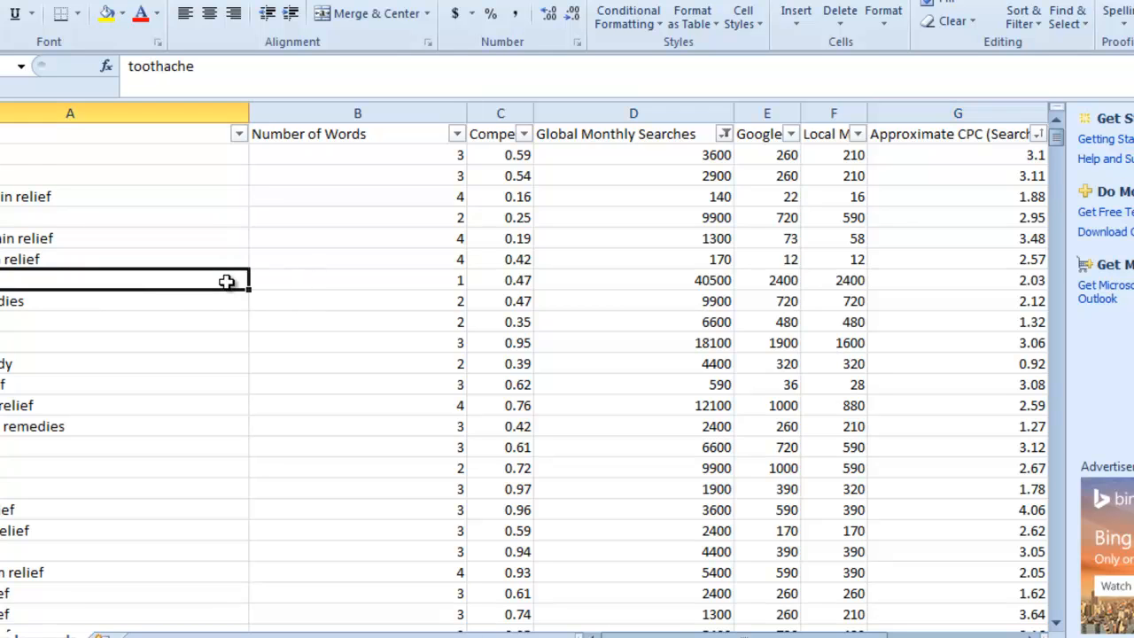
{"action": "scroll", "coordinate": [227, 281], "scroll_direction": "down", "scroll_amount": 1}
{"action": "scroll", "coordinate": [227, 282], "scroll_direction": "up", "scroll_amount": 1}
{"action": "left_click", "coordinate": [756, 447]}
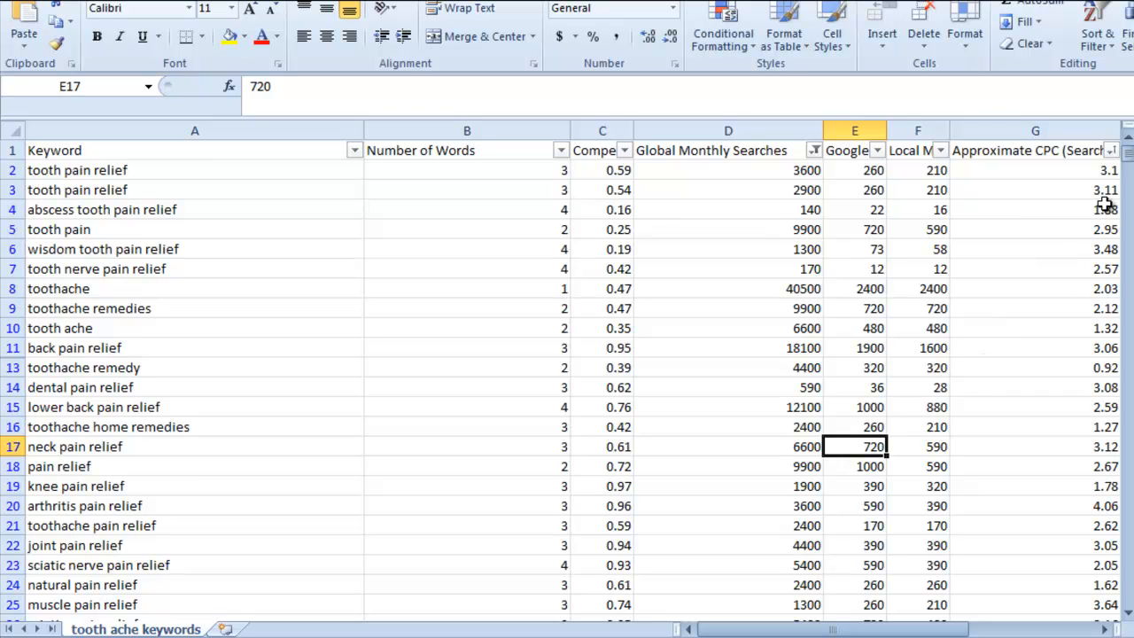
In the Approximate CPC filter, deselect all values and select only 0.1 through 0.18.
{"action": "left_click", "coordinate": [1112, 151]}
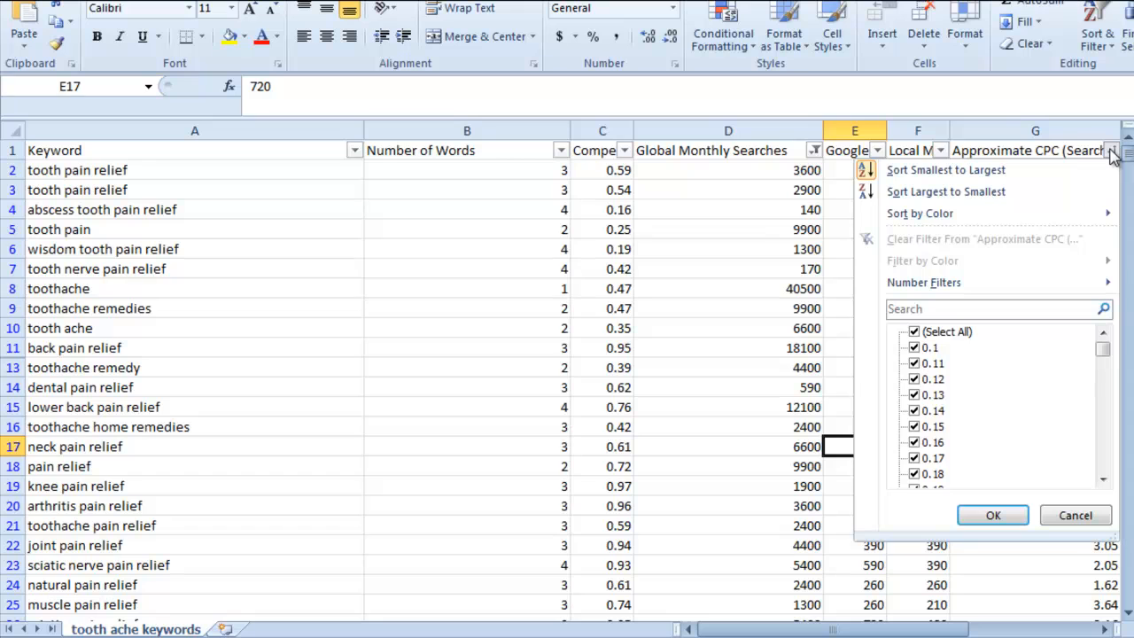
{"action": "left_click", "coordinate": [1112, 152]}
{"action": "left_click", "coordinate": [1112, 151]}
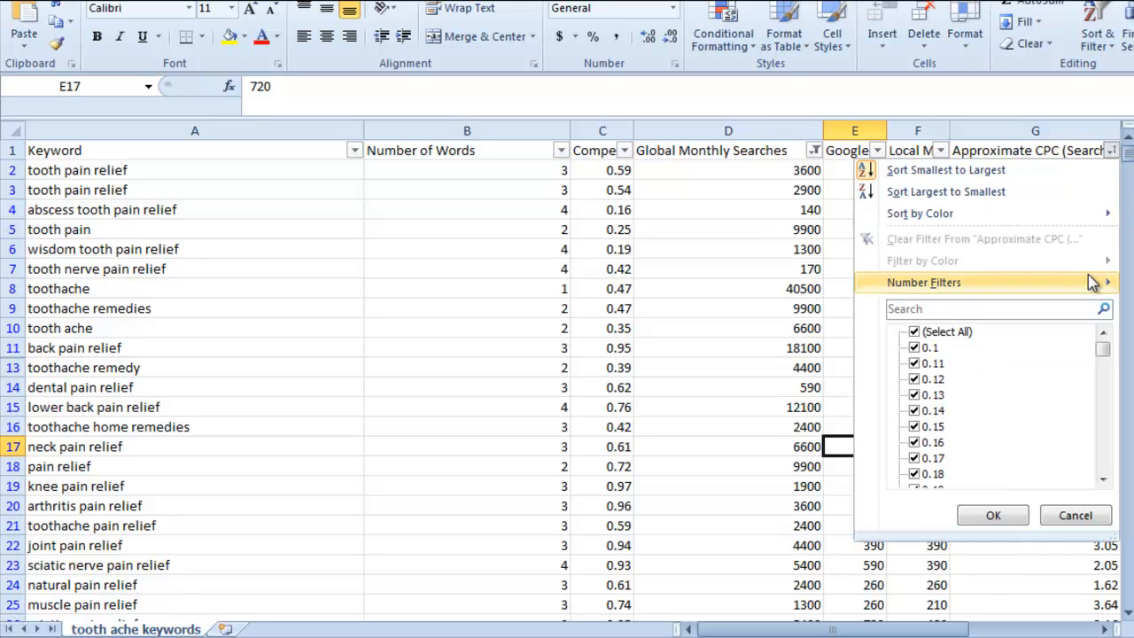
{"action": "left_click", "coordinate": [914, 333]}
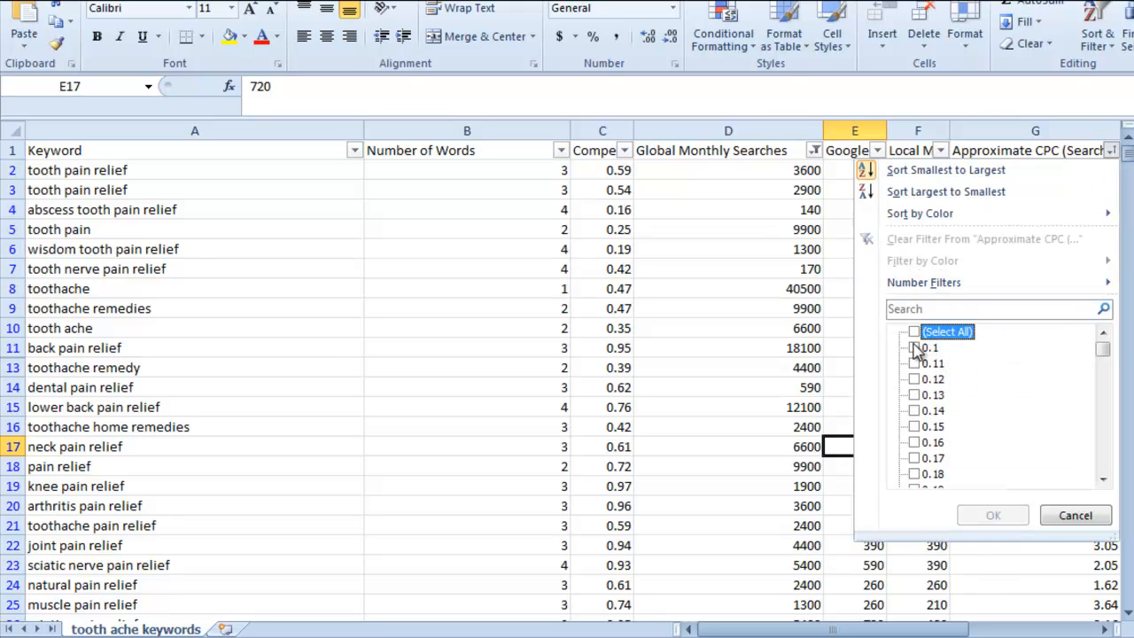
{"action": "left_click", "coordinate": [914, 347]}
{"action": "left_click", "coordinate": [914, 364]}
{"action": "left_click", "coordinate": [913, 379]}
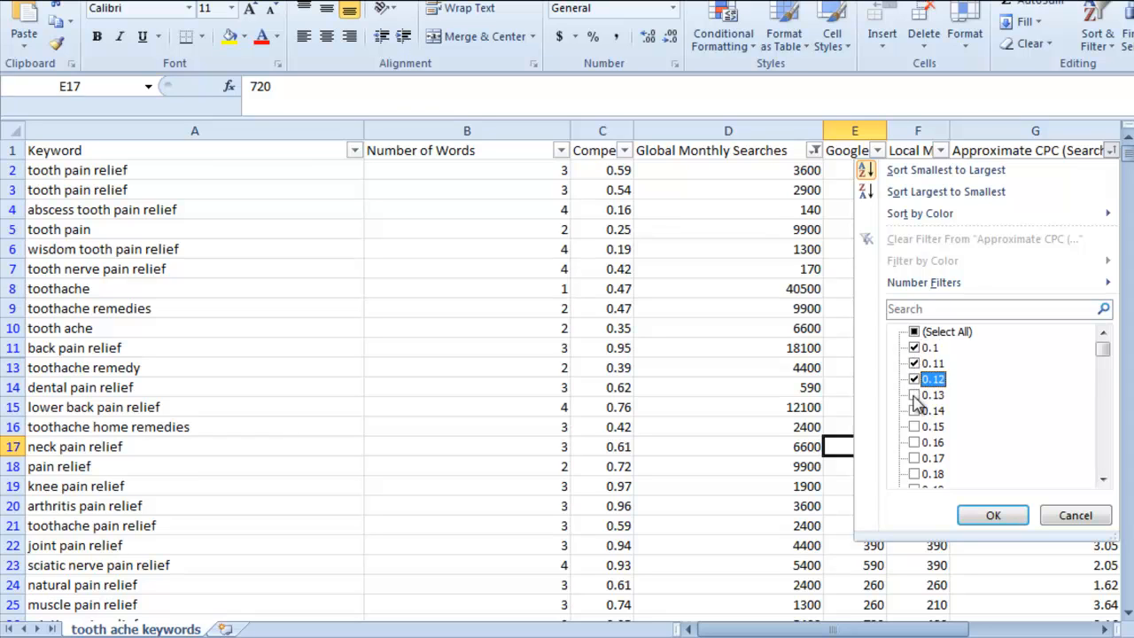
{"action": "left_click", "coordinate": [914, 395]}
{"action": "left_click", "coordinate": [914, 411]}
{"action": "left_click", "coordinate": [914, 427]}
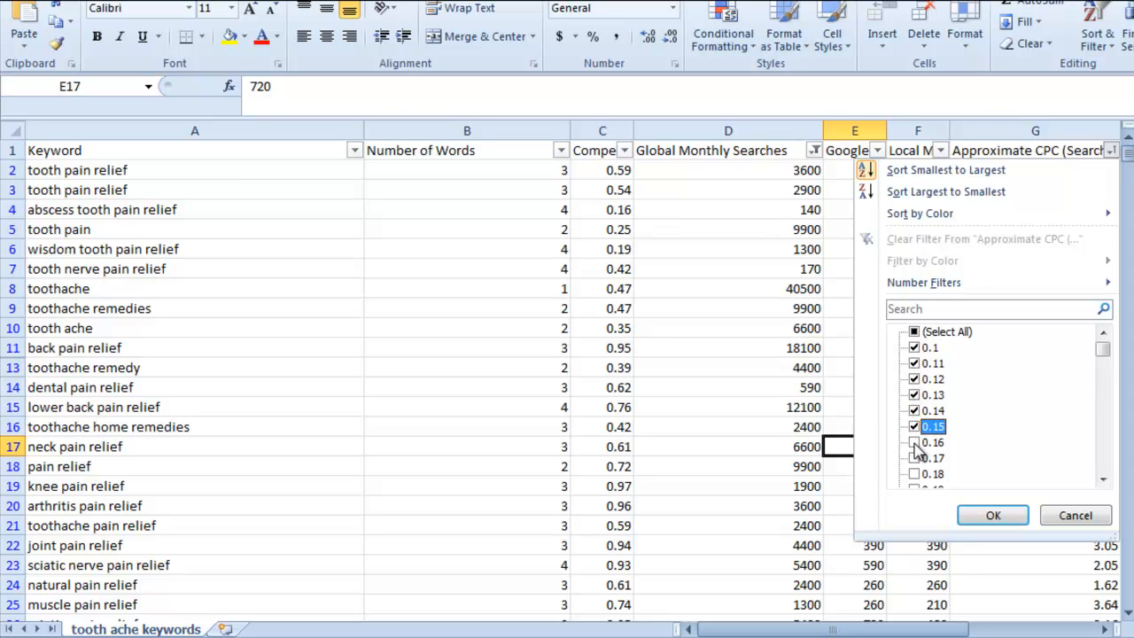
{"action": "left_click", "coordinate": [914, 442]}
{"action": "left_click", "coordinate": [914, 458]}
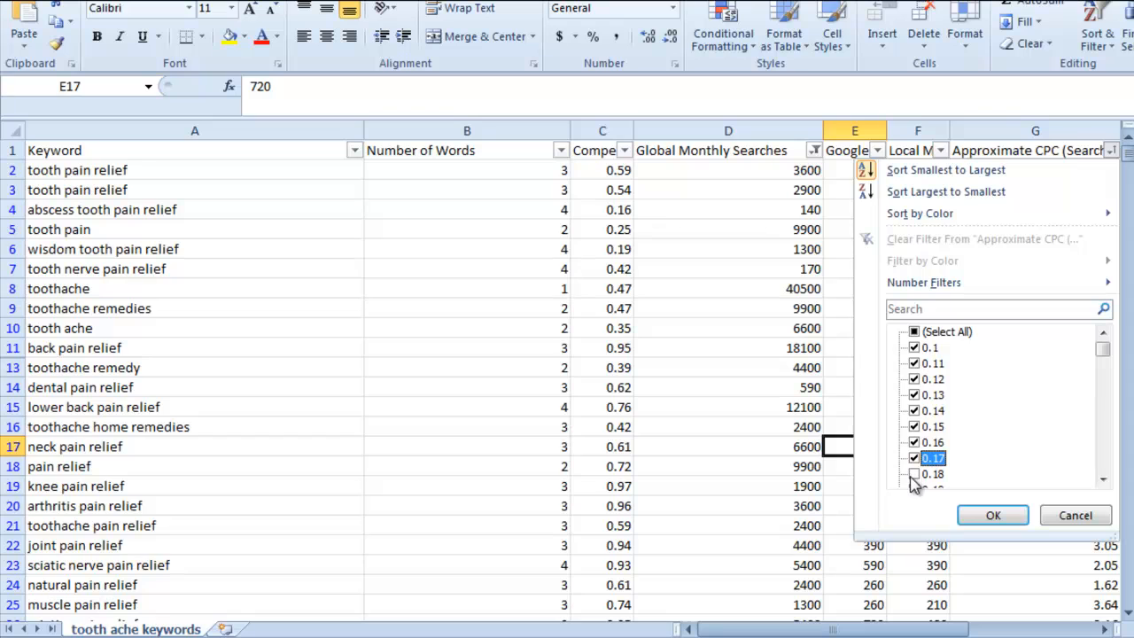
{"action": "left_click", "coordinate": [914, 475]}
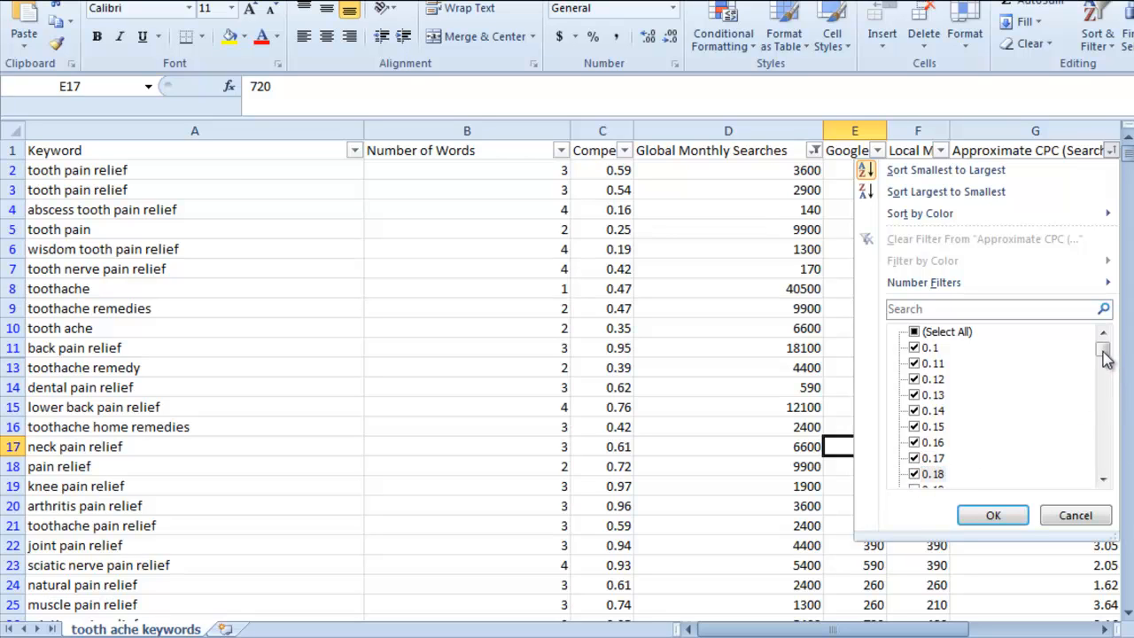
Add 0.19 and 0.2 to the selected values in the Approximate CPC filter and apply the filter.
{"action": "left_click_drag", "start_coordinate": [1104, 351], "coordinate": [1103, 355]}
{"action": "left_click", "coordinate": [1103, 479]}
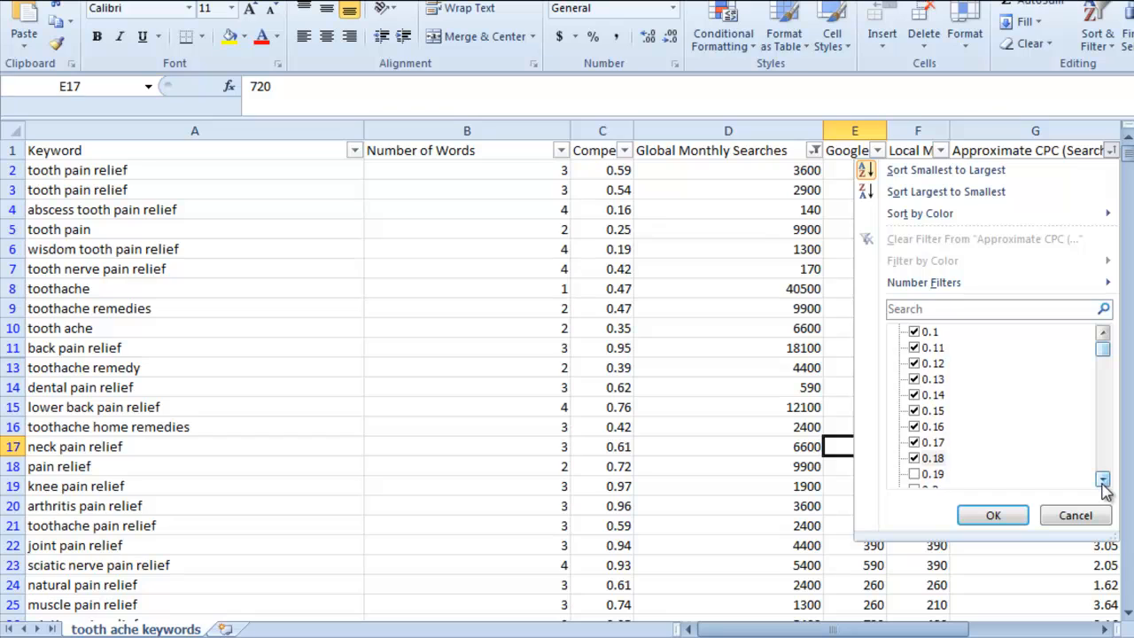
{"action": "left_click", "coordinate": [1102, 479]}
{"action": "left_click", "coordinate": [1102, 480]}
{"action": "left_click", "coordinate": [1103, 479]}
{"action": "left_click", "coordinate": [1103, 479]}
{"action": "left_click", "coordinate": [1102, 479]}
{"action": "left_click", "coordinate": [1103, 479]}
{"action": "left_click", "coordinate": [1103, 479]}
{"action": "left_click", "coordinate": [1103, 479]}
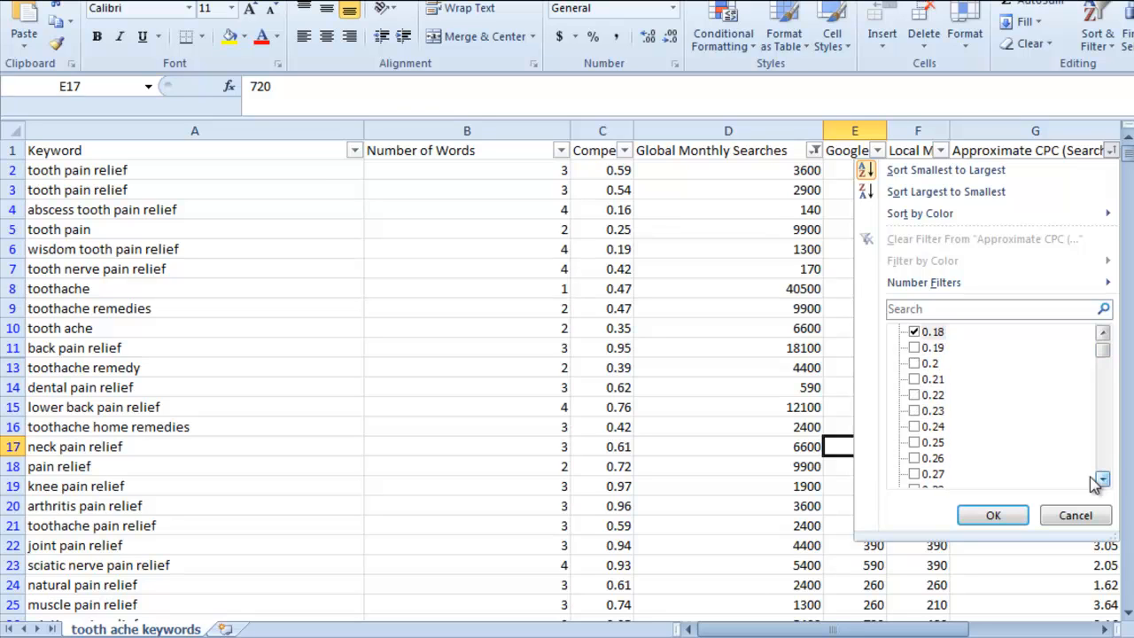
{"action": "left_click", "coordinate": [923, 350]}
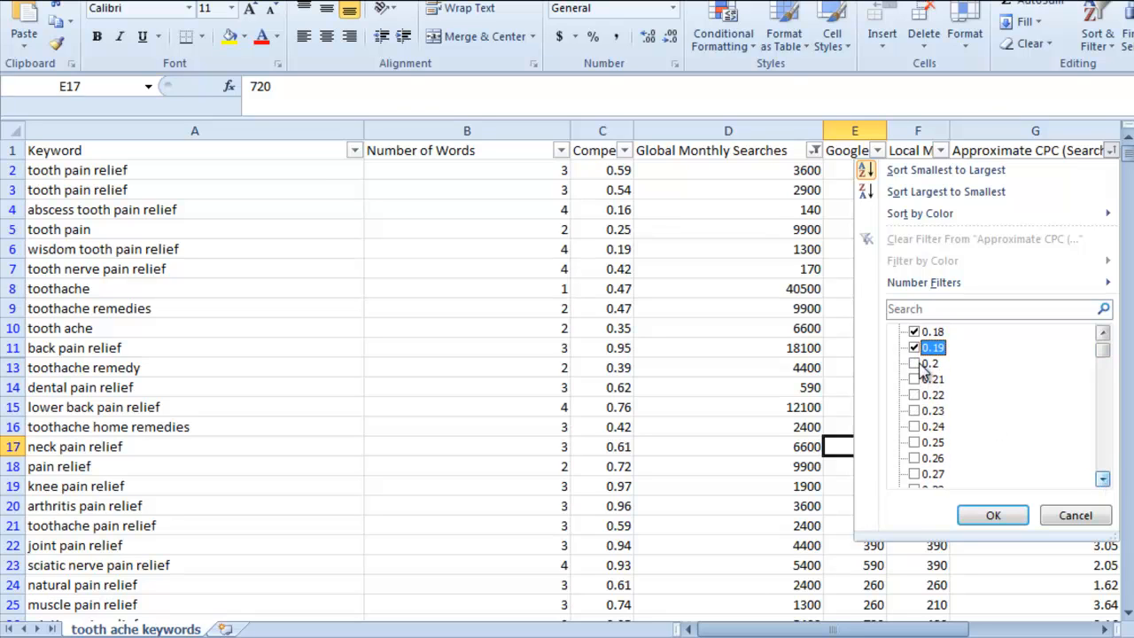
{"action": "left_click", "coordinate": [918, 370]}
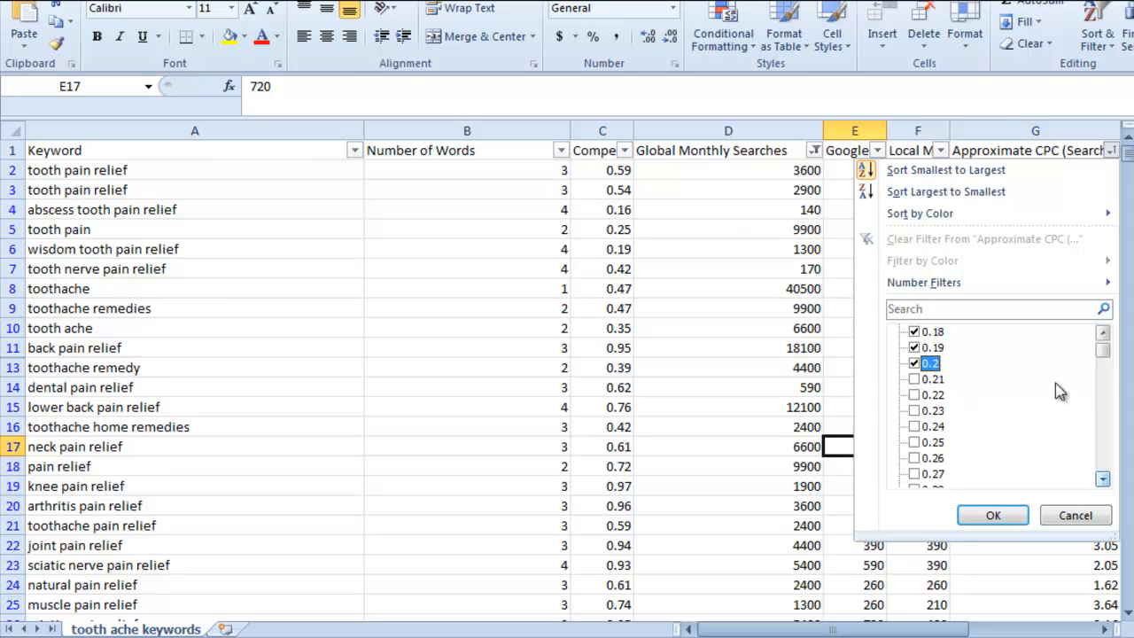
{"action": "scroll", "coordinate": [1107, 354], "scroll_direction": "up", "scroll_amount": 3}
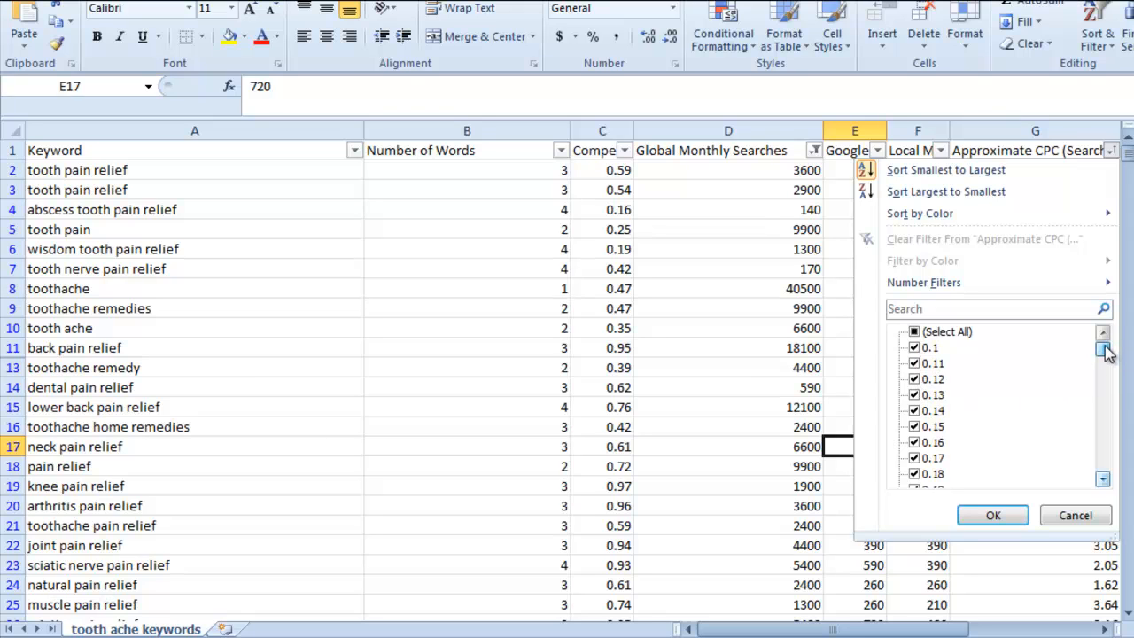
{"action": "left_click", "coordinate": [993, 522]}
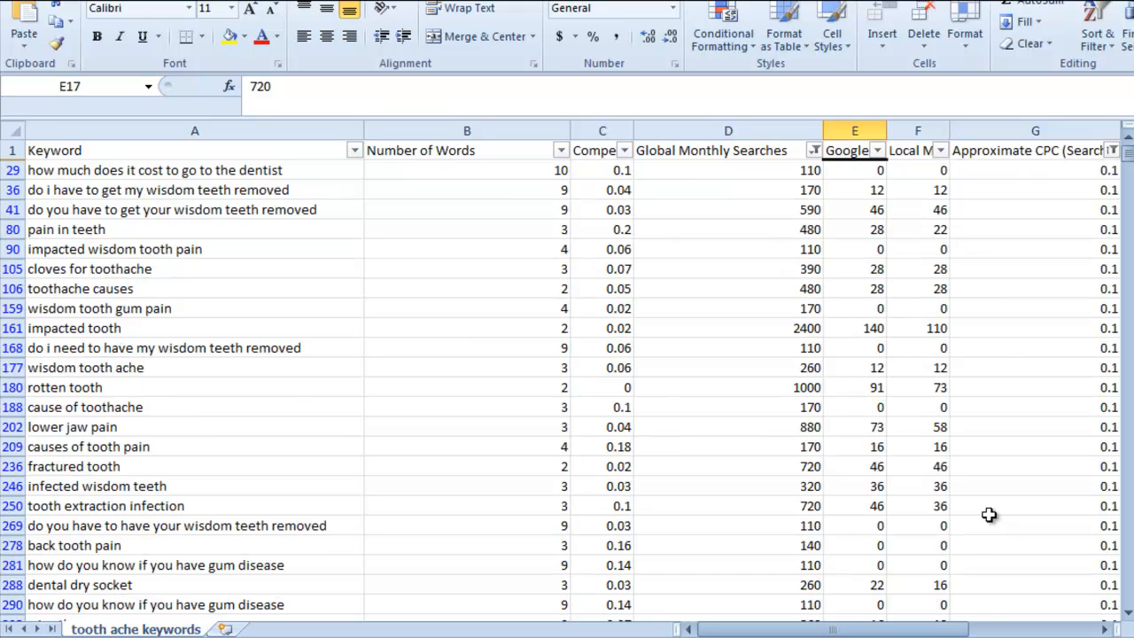
{"action": "left_click", "coordinate": [941, 368]}
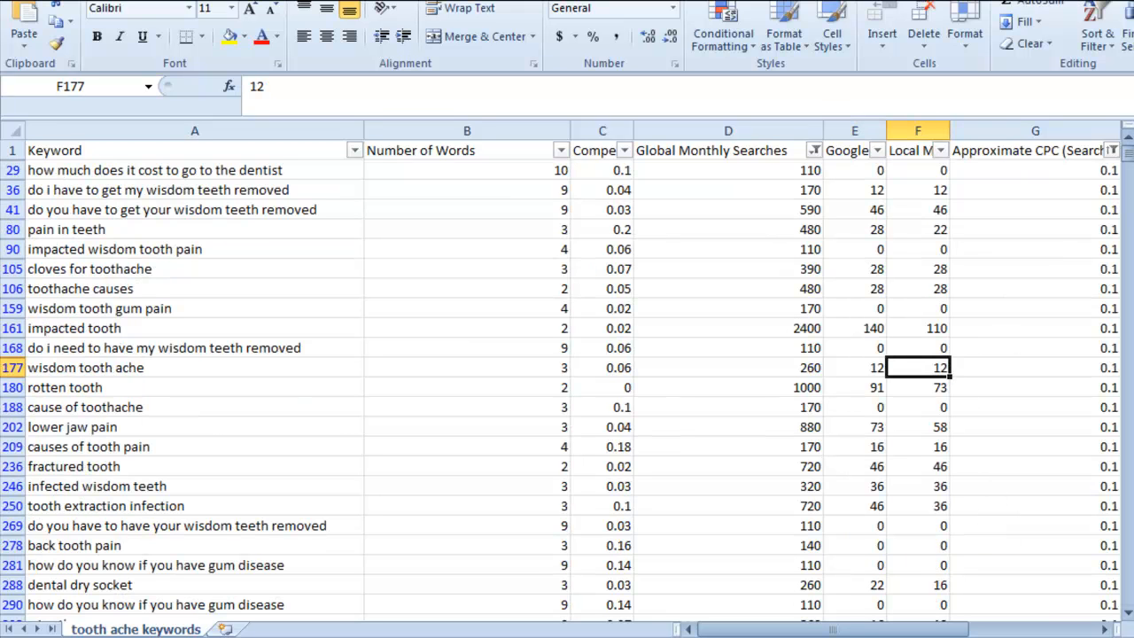
{"action": "left_click", "coordinate": [1079, 231]}
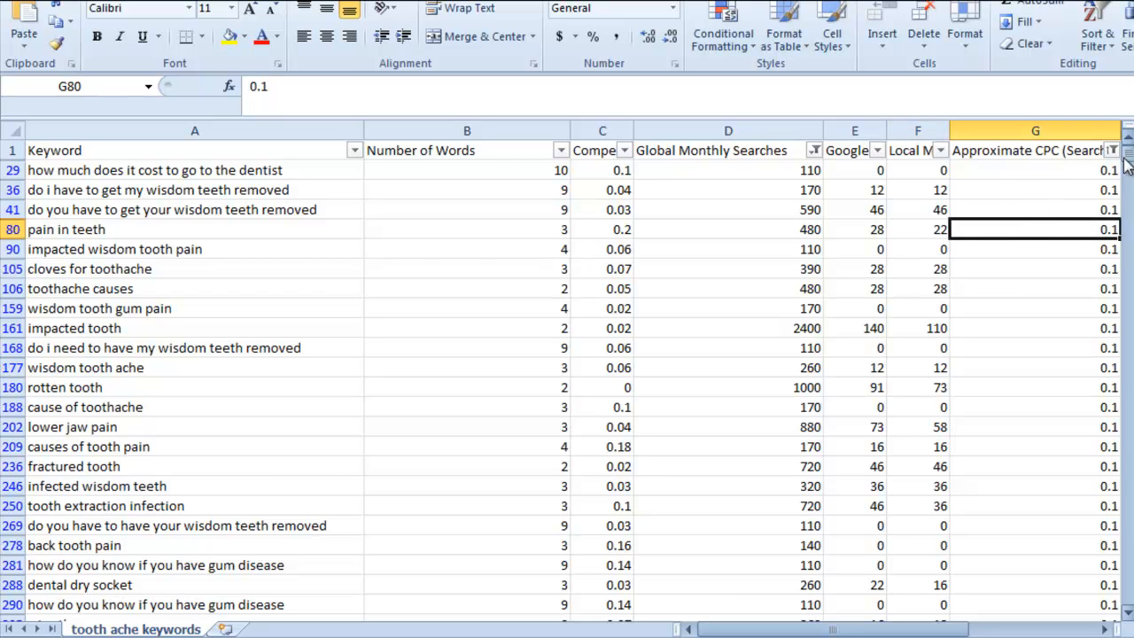
Copy the entire Keyword column of the filtered list.
{"action": "left_click", "coordinate": [117, 128]}
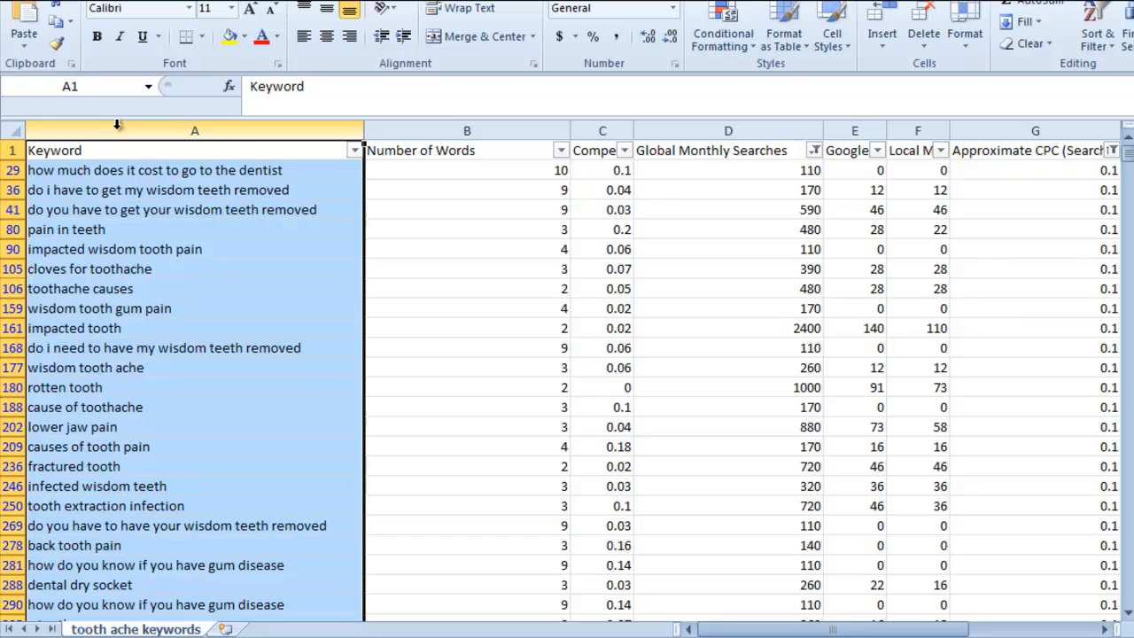
{"action": "scroll", "coordinate": [204, 355], "scroll_direction": "down", "scroll_amount": 20}
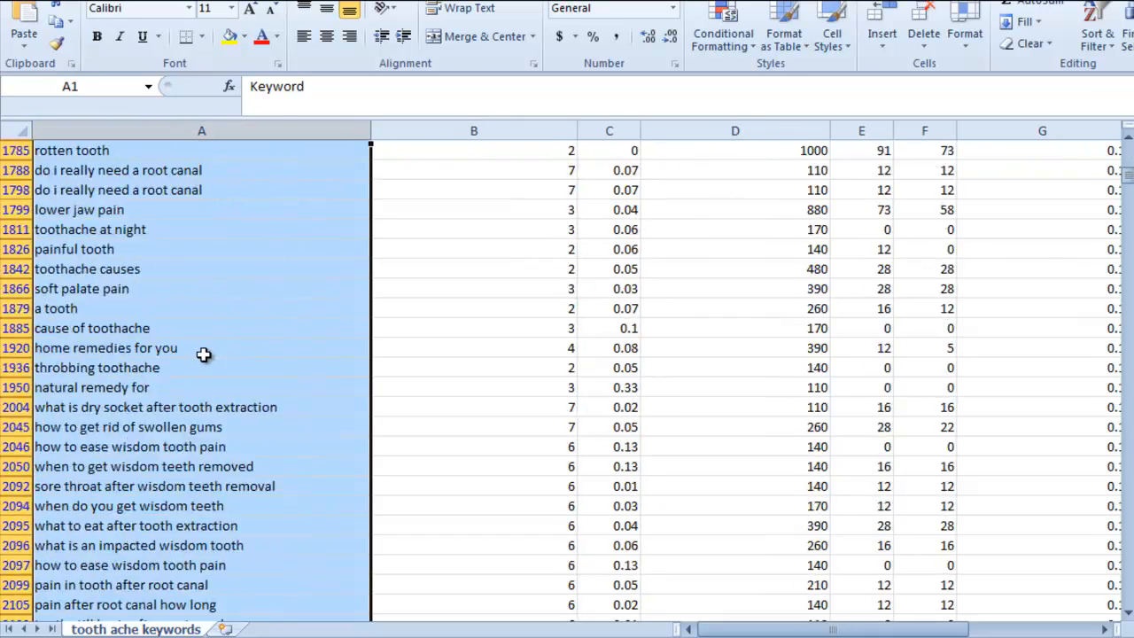
{"action": "scroll", "coordinate": [203, 354], "scroll_direction": "down", "scroll_amount": 1}
{"action": "scroll", "coordinate": [204, 345], "scroll_direction": "up", "scroll_amount": 20}
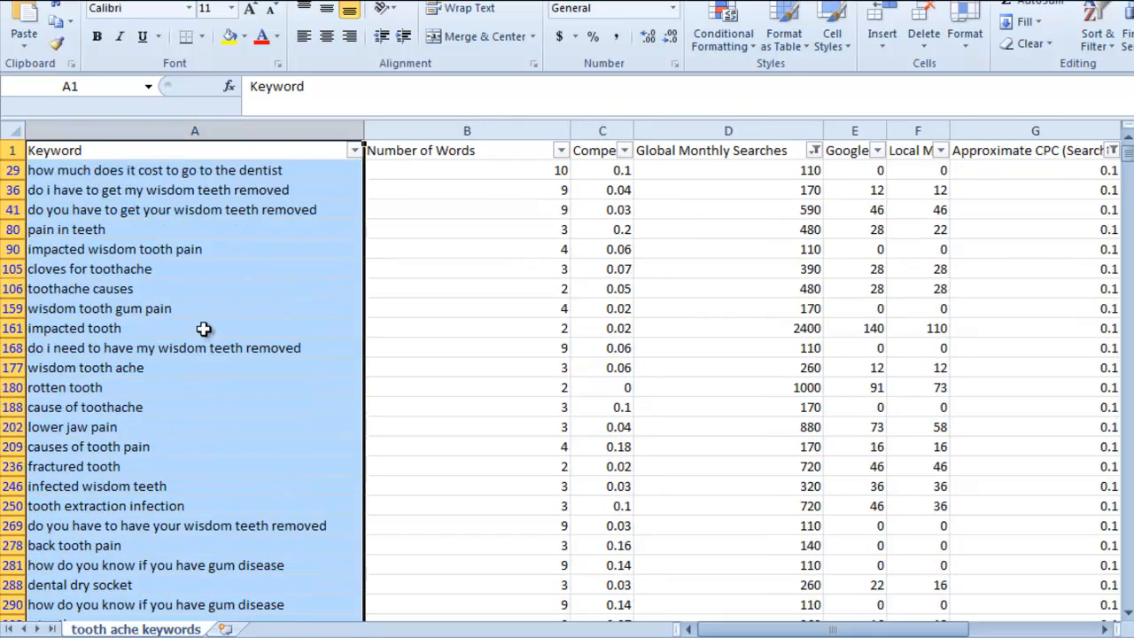
{"action": "right_click", "coordinate": [191, 184]}
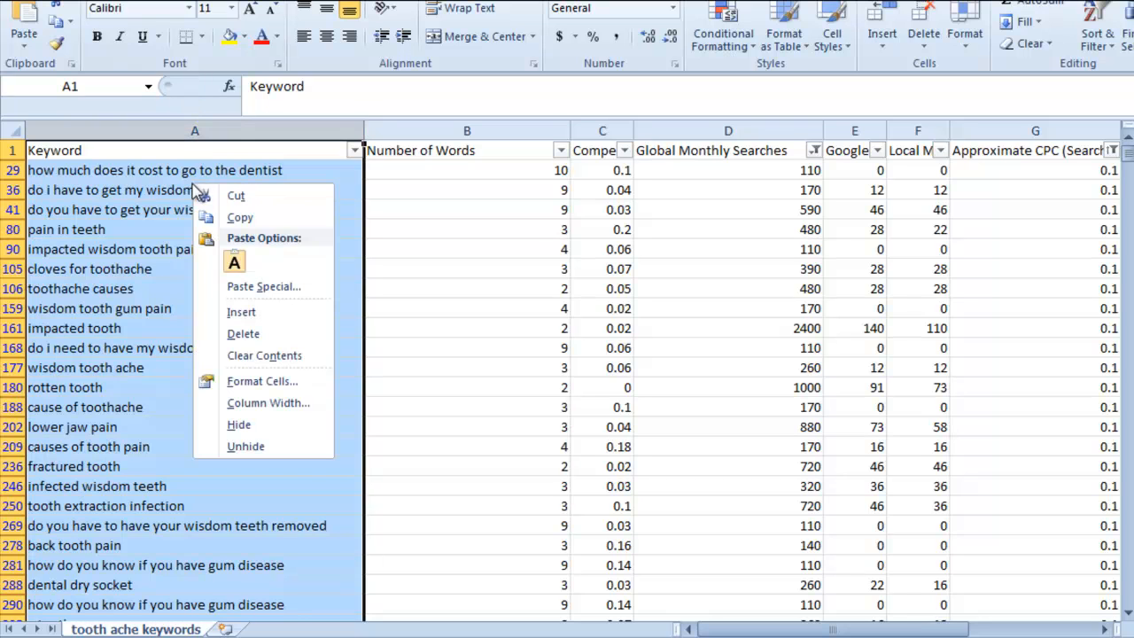
{"action": "left_click", "coordinate": [240, 219]}
Look through the filtered keywords down to the end of the list and back up through the gum and root canal terms.
{"action": "left_click", "coordinate": [212, 327]}
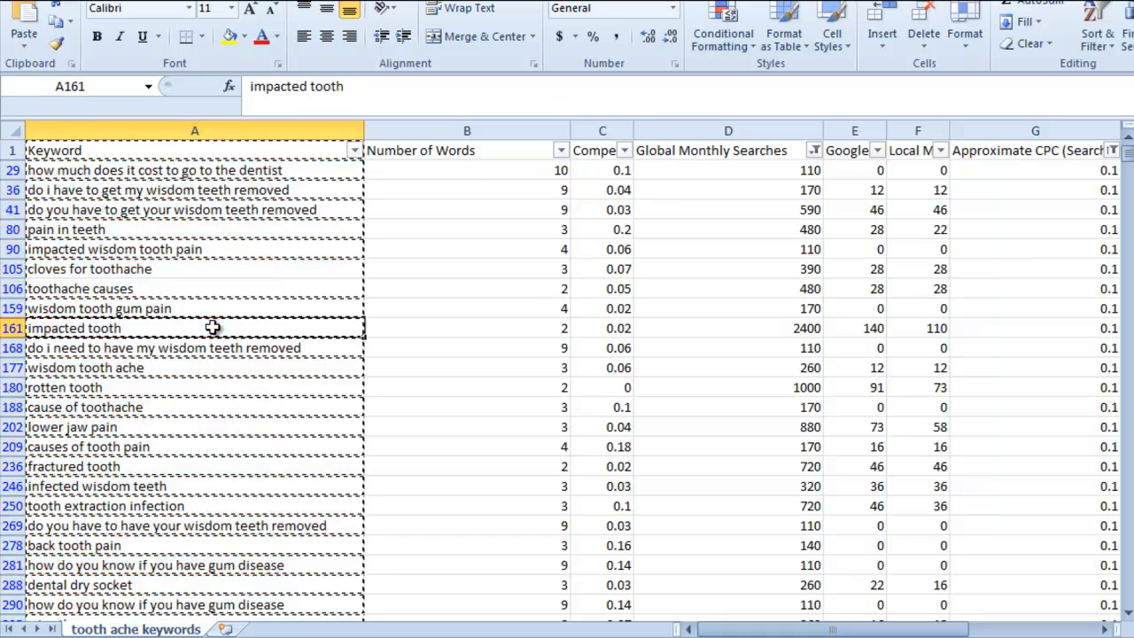
{"action": "scroll", "coordinate": [213, 314], "scroll_direction": "down", "scroll_amount": 2}
{"action": "left_click", "coordinate": [476, 326]}
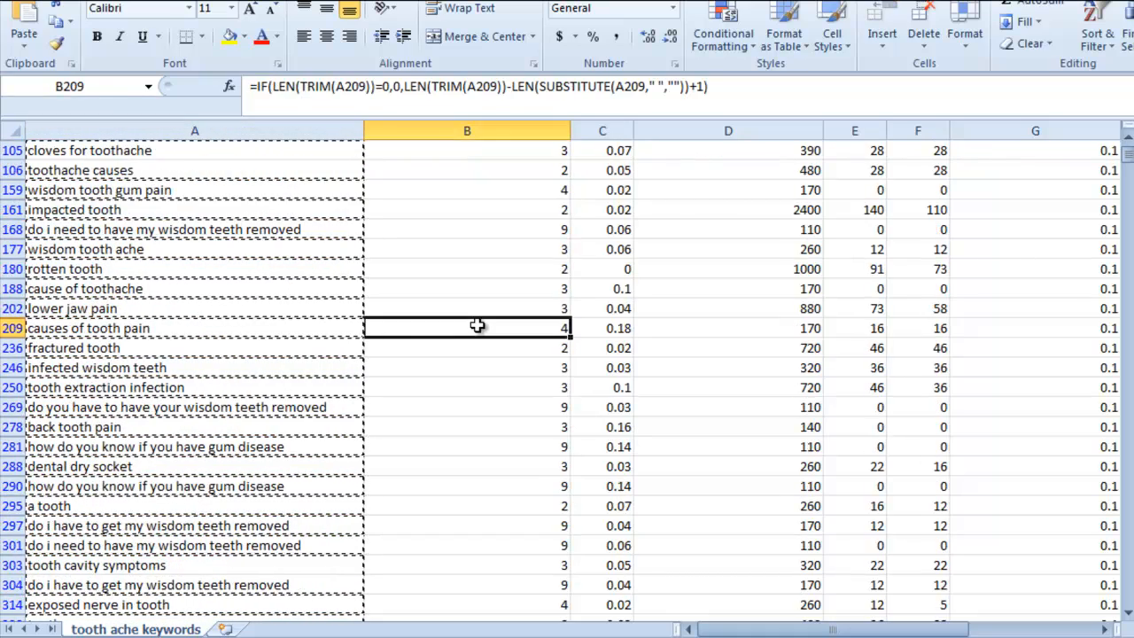
{"action": "left_click", "coordinate": [257, 352]}
{"action": "scroll", "coordinate": [236, 357], "scroll_direction": "down", "scroll_amount": 4}
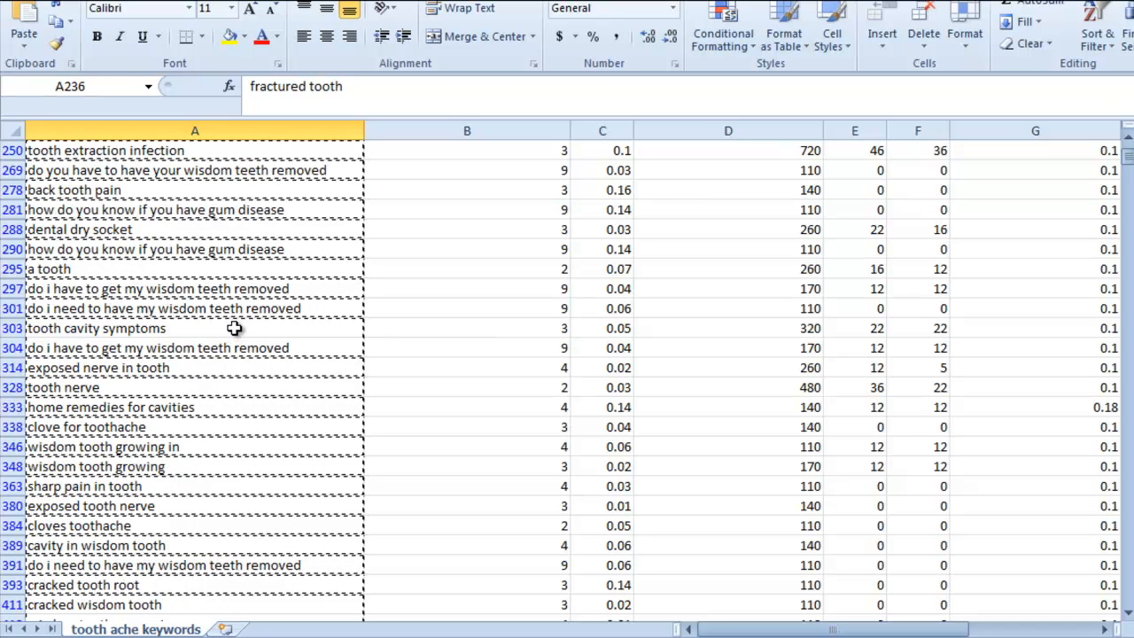
{"action": "scroll", "coordinate": [212, 327], "scroll_direction": "up", "scroll_amount": 1}
{"action": "key", "text": "ctrl+Down"}
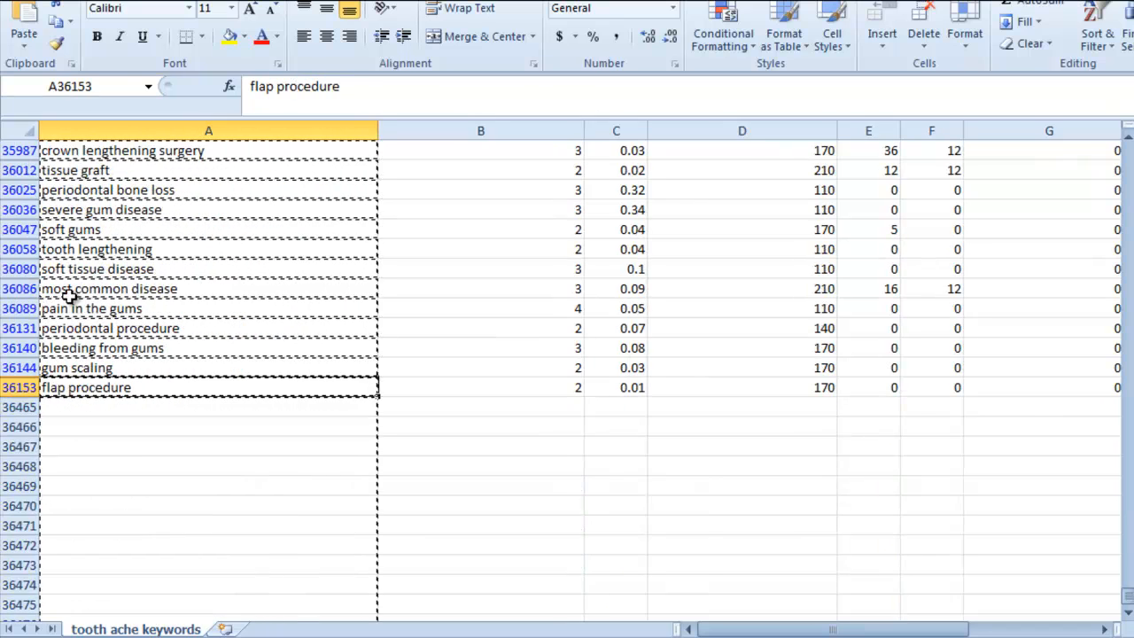
{"action": "left_click", "coordinate": [70, 294]}
{"action": "scroll", "coordinate": [105, 326], "scroll_direction": "up", "scroll_amount": 5}
{"action": "scroll", "coordinate": [105, 326], "scroll_direction": "up", "scroll_amount": 20}
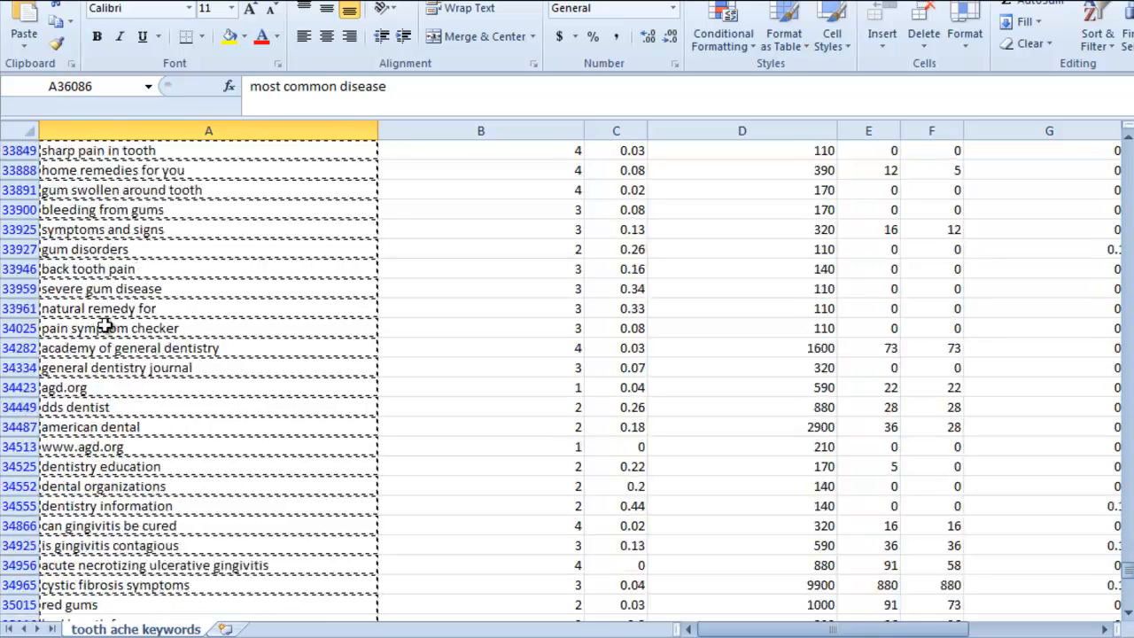
{"action": "left_click", "coordinate": [105, 328]}
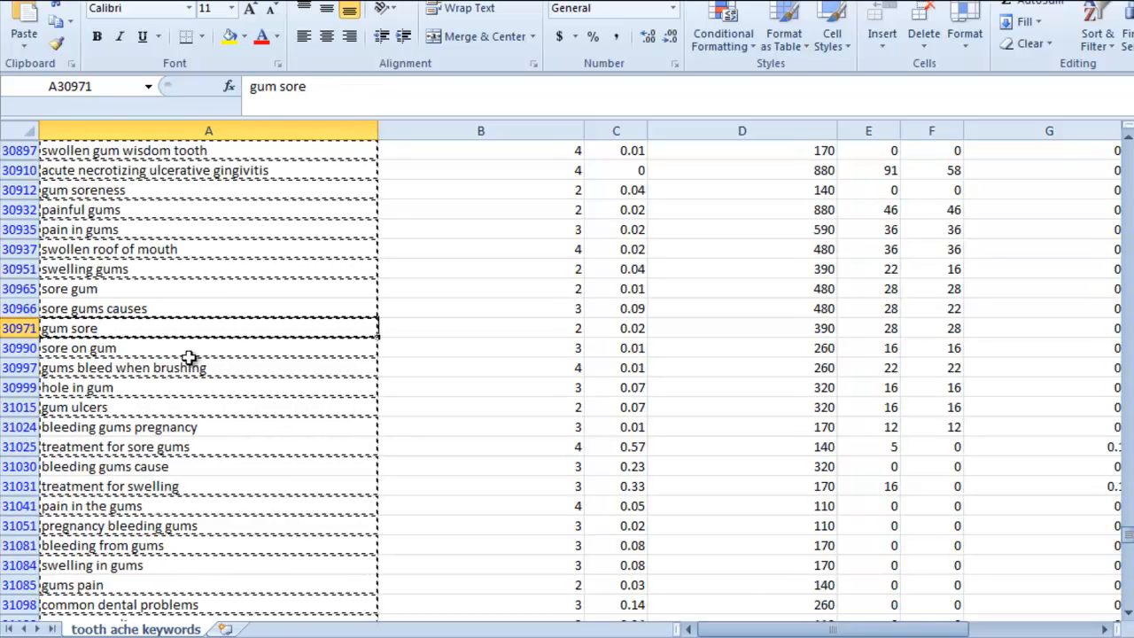
{"action": "scroll", "coordinate": [152, 323], "scroll_direction": "up", "scroll_amount": 2}
{"action": "scroll", "coordinate": [152, 323], "scroll_direction": "up", "scroll_amount": 2}
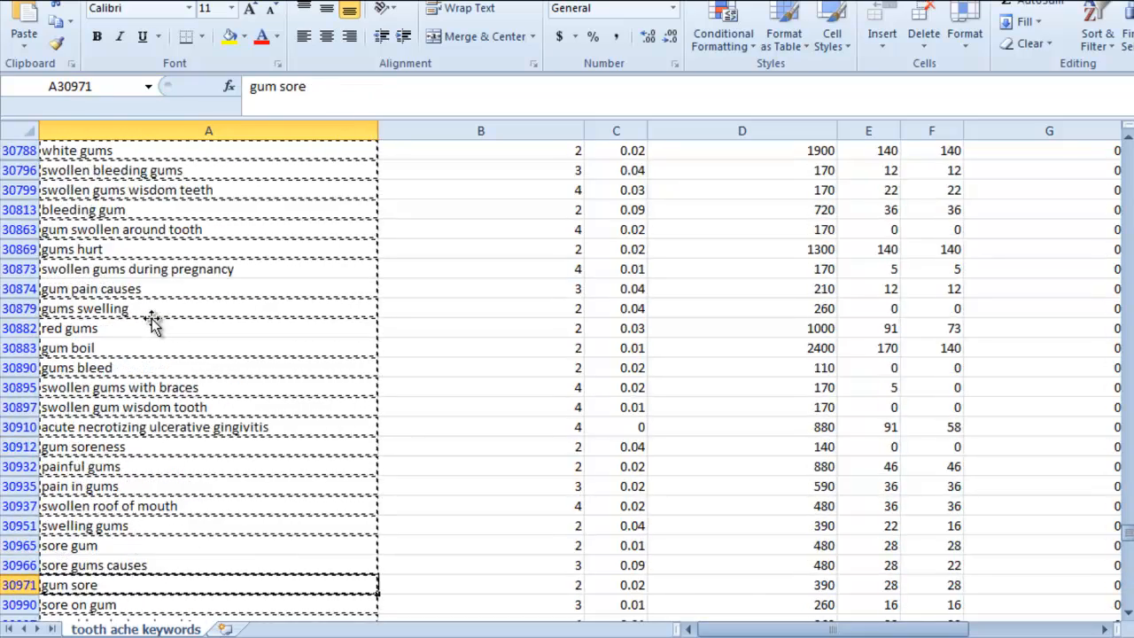
{"action": "scroll", "coordinate": [153, 319], "scroll_direction": "up", "scroll_amount": 12}
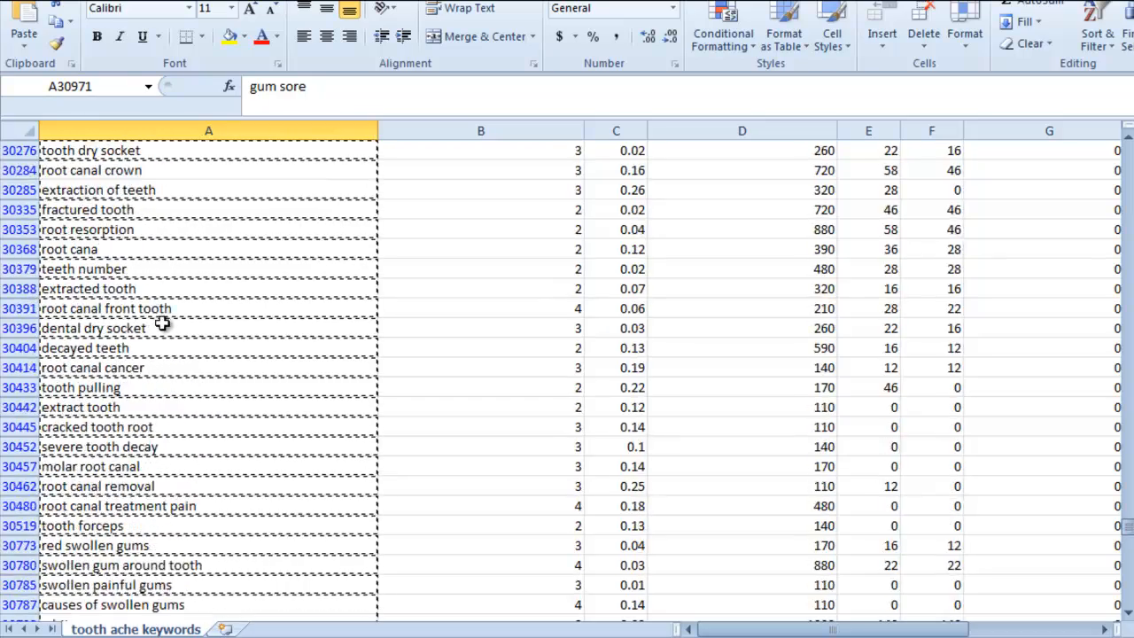
{"action": "scroll", "coordinate": [190, 348], "scroll_direction": "up", "scroll_amount": 15}
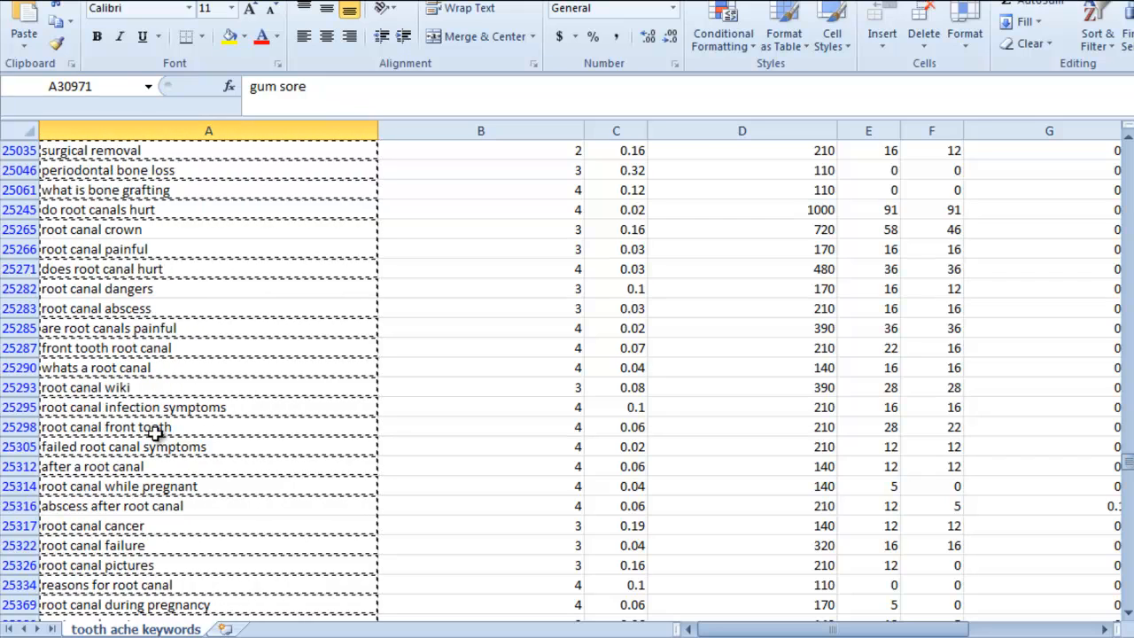
{"action": "left_click", "coordinate": [295, 188]}
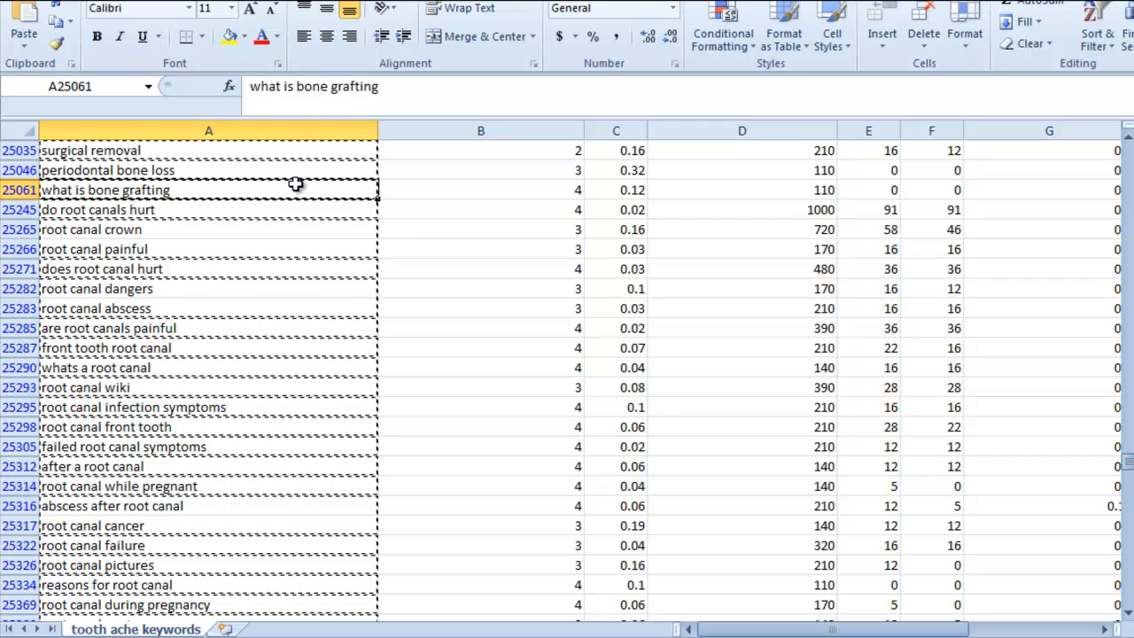